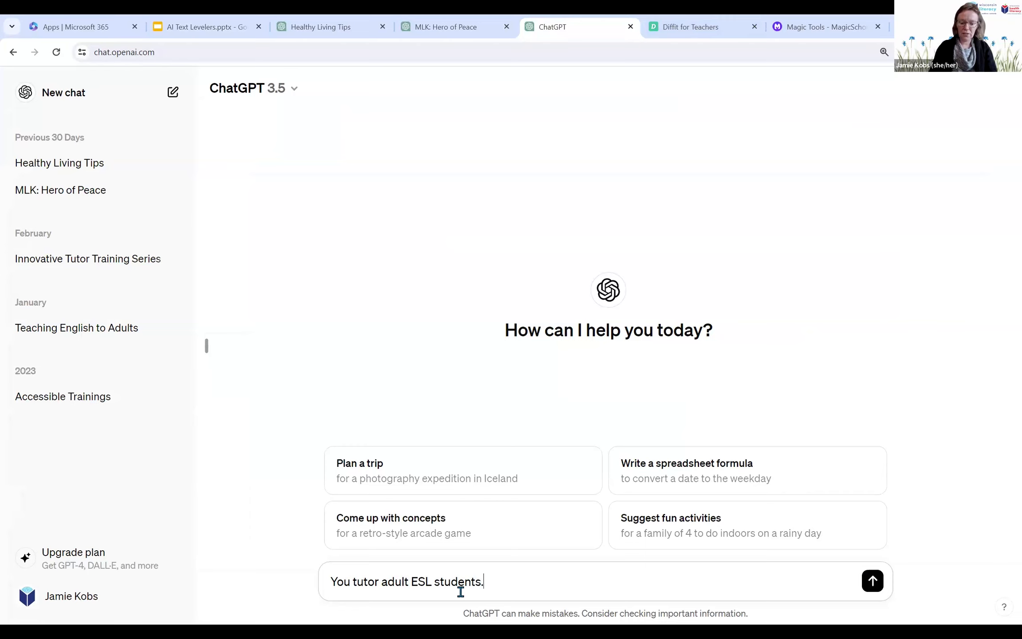
Step: Extend the prompt with "Write one paragraph informative text about how to make a doctor appointment."
text(Write)
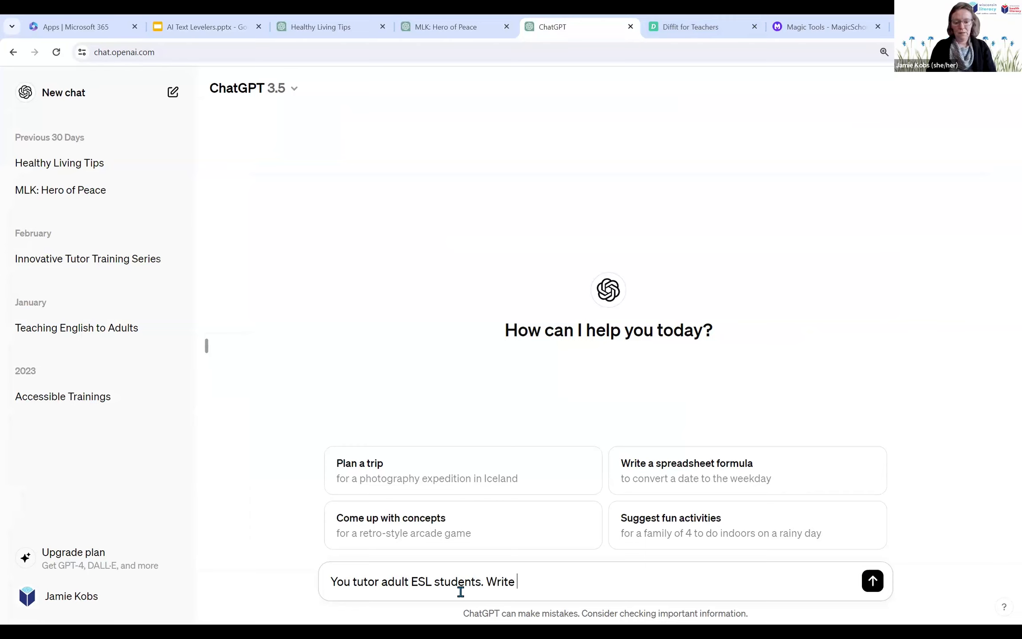
text( one pag)
key(BackSpace)
text(ra)
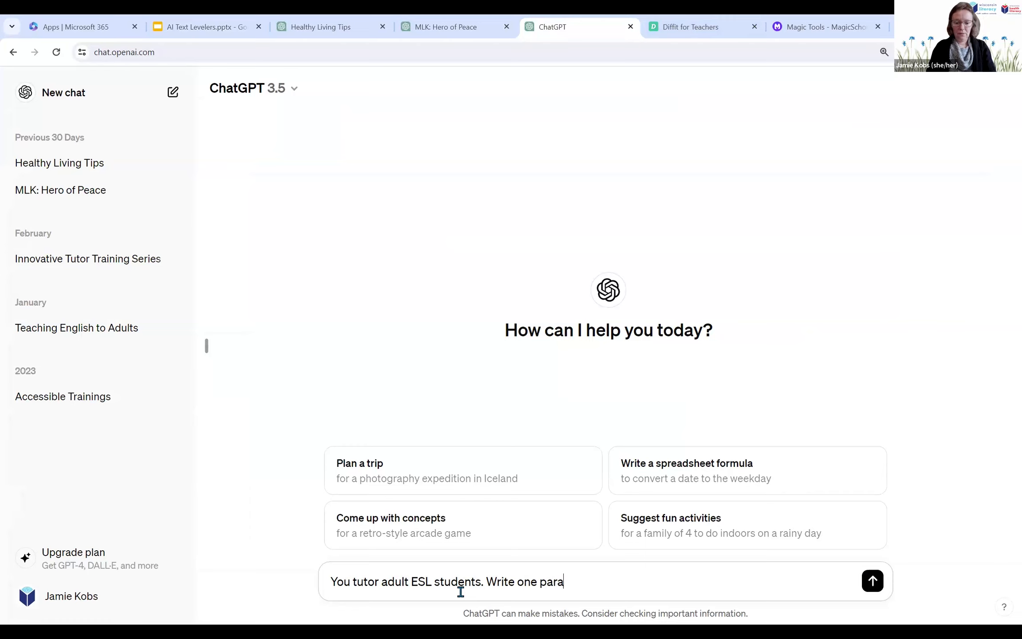
text(graph informa)
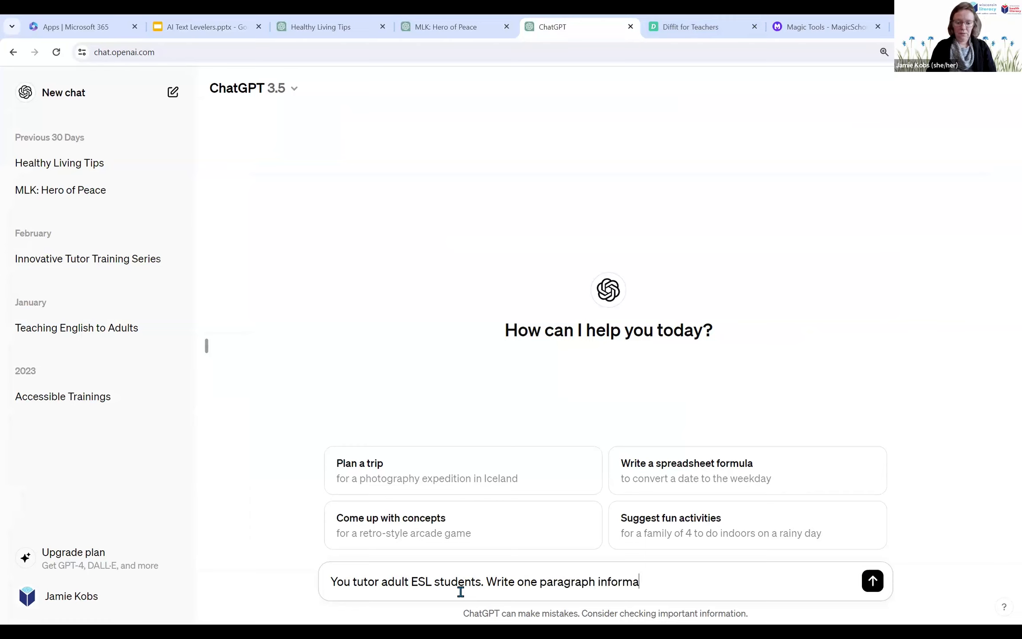
text(tive text abo)
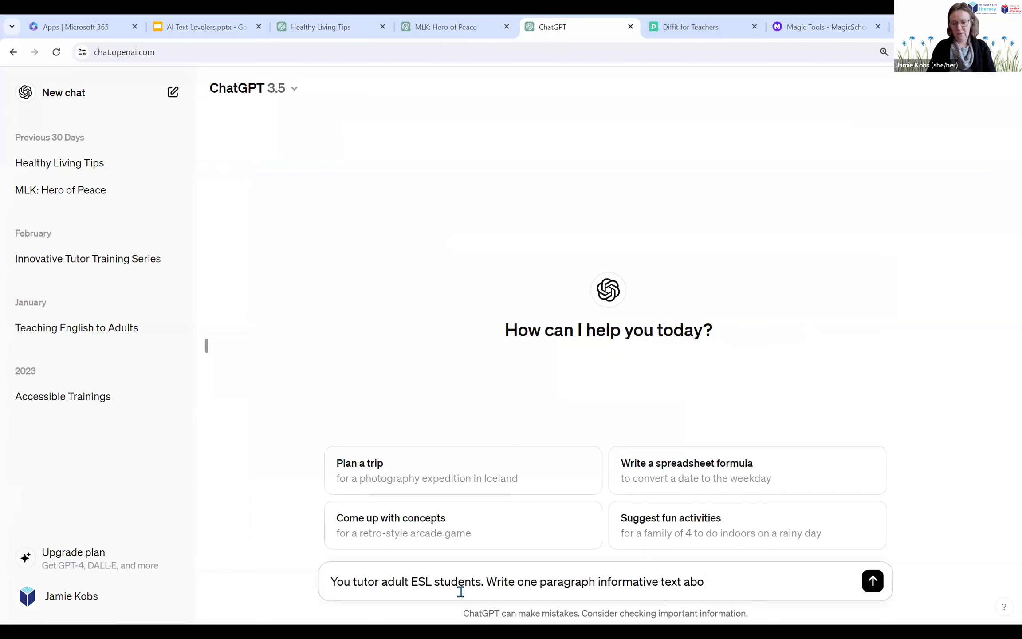
text(ut how to make )
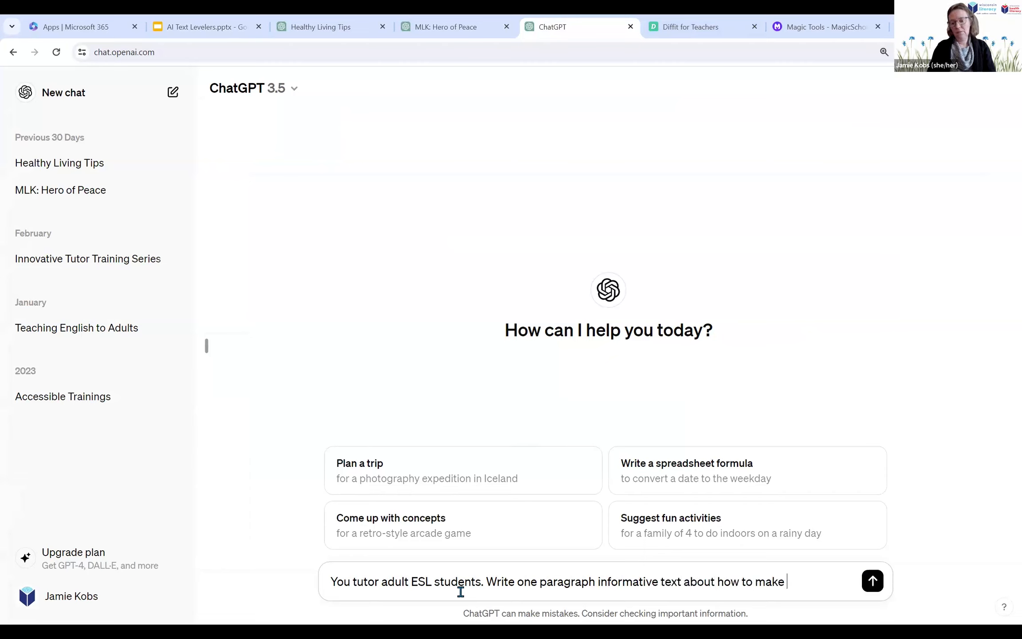
text(a docto)
key(BackSpace)
text(tor appointment. )
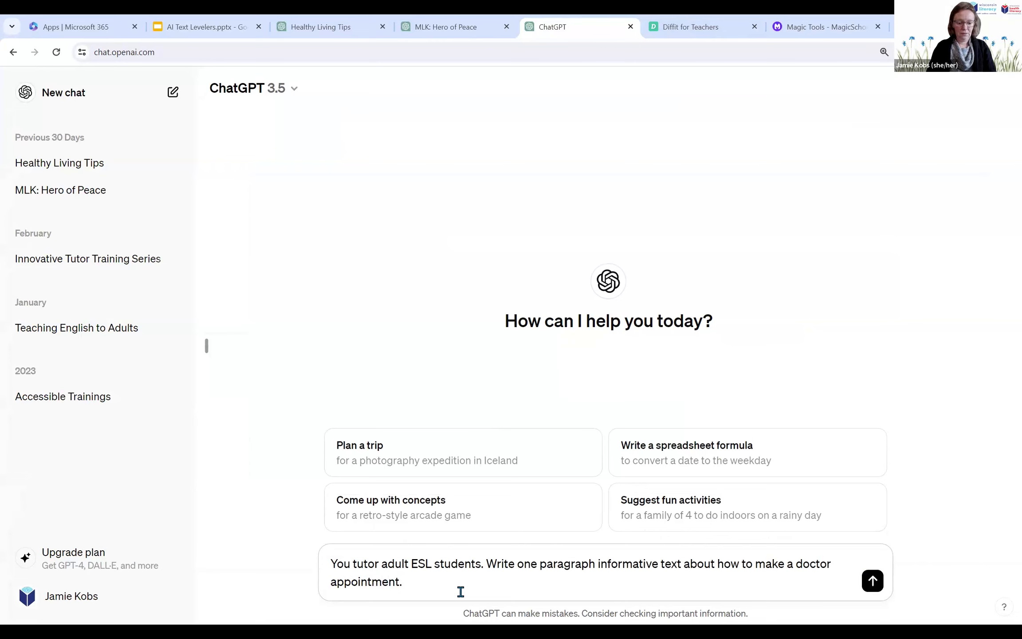
text(I)
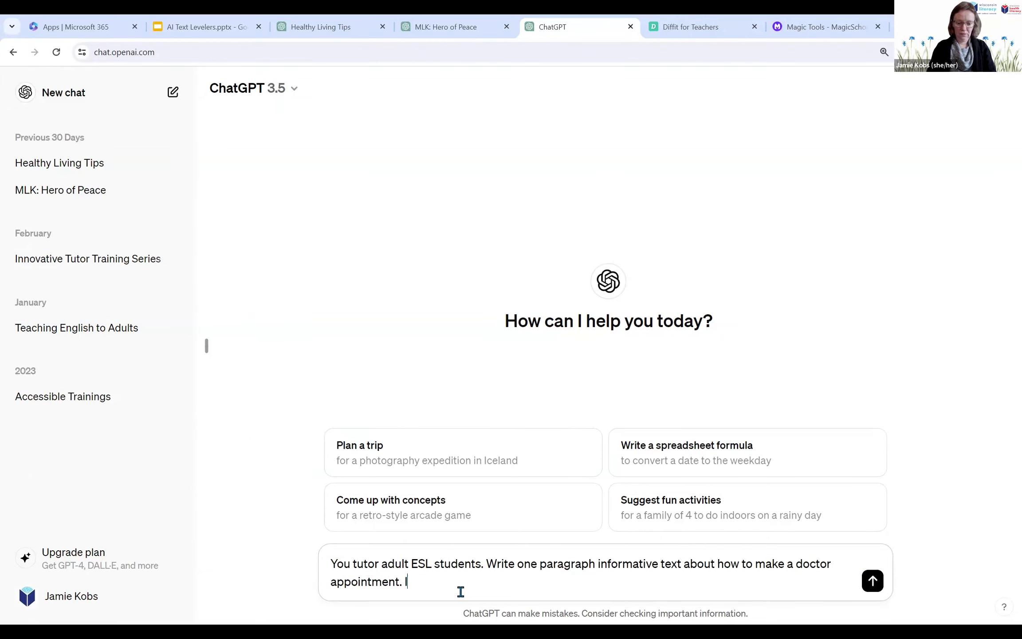
text(t should be )
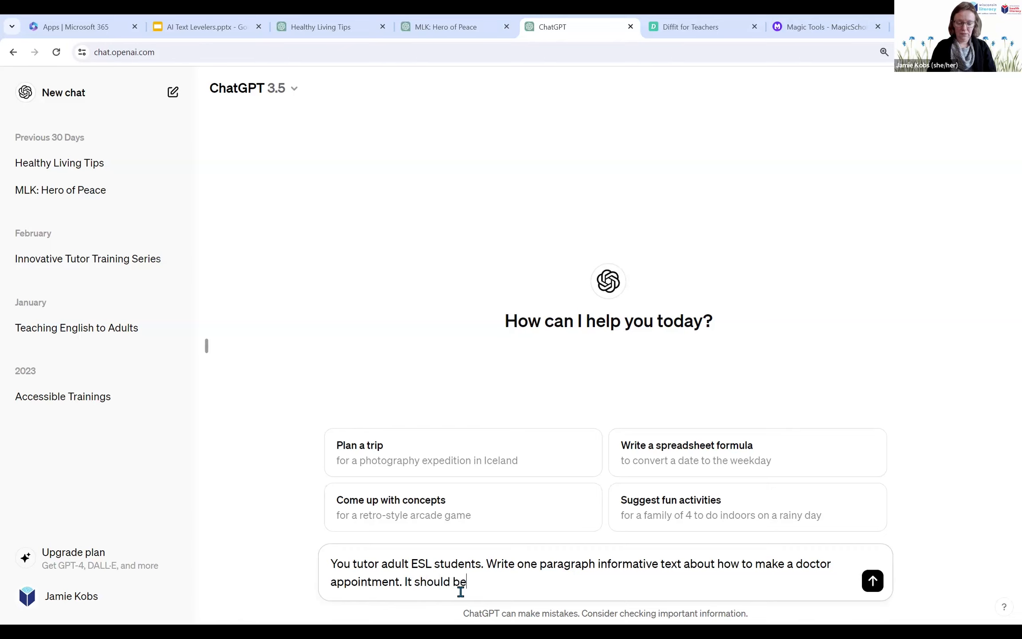
text(written )
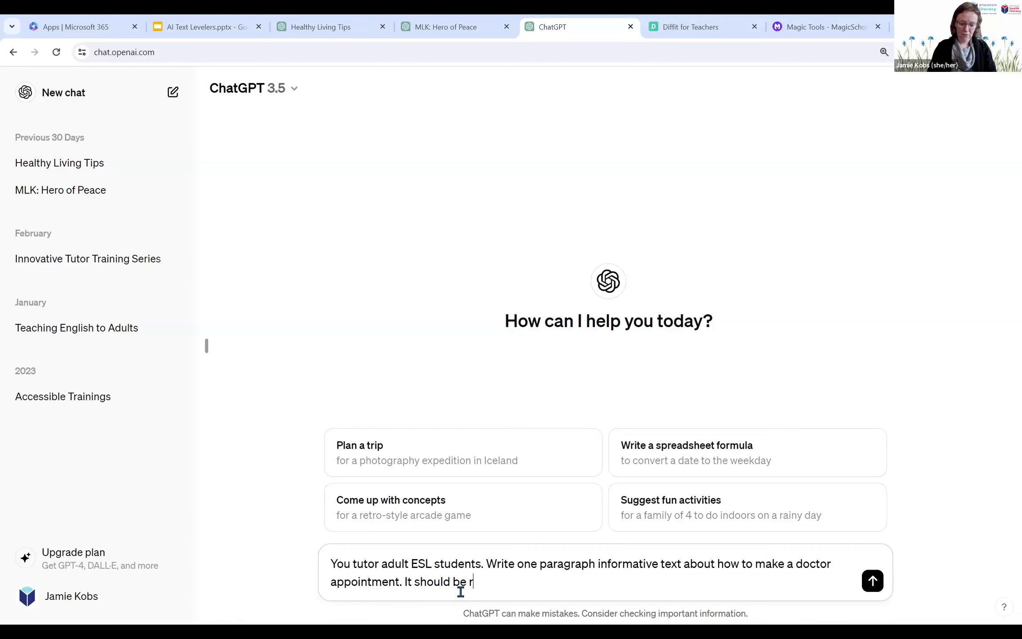
text(at )
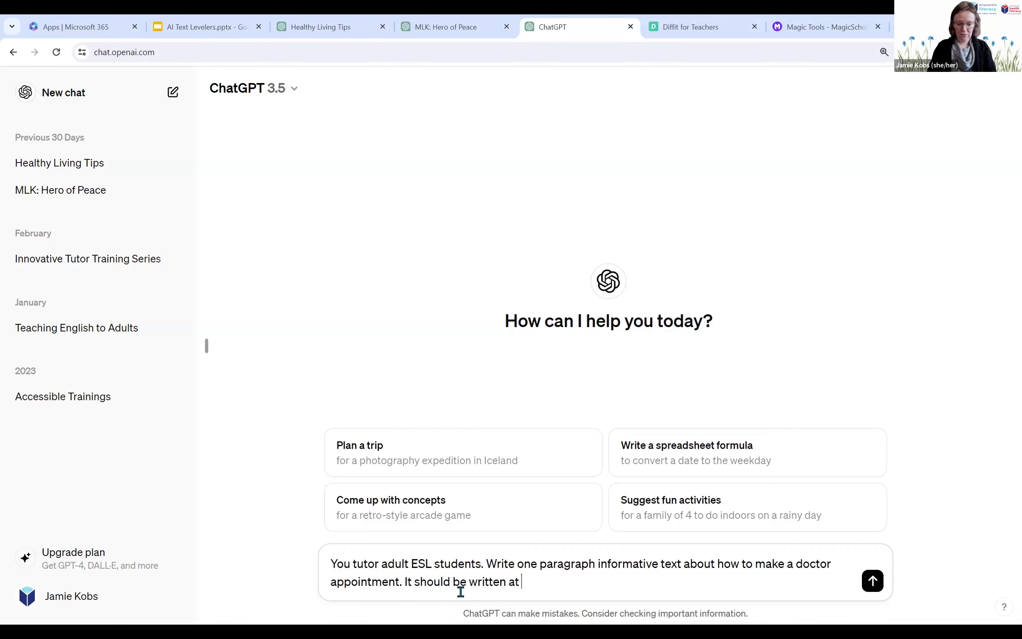
text(a second gr)
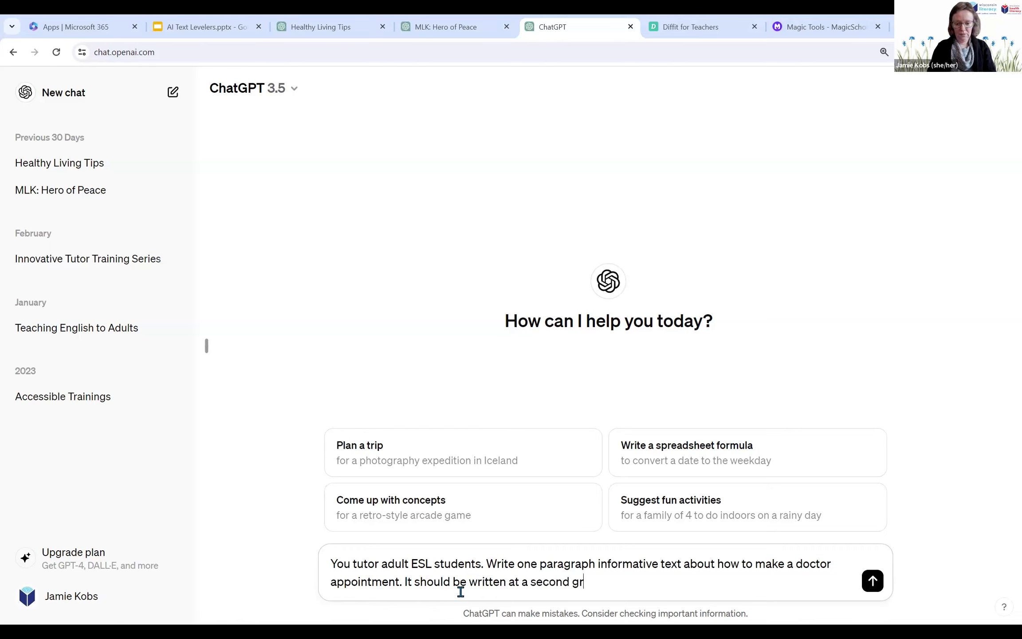
text(ade reading level.)
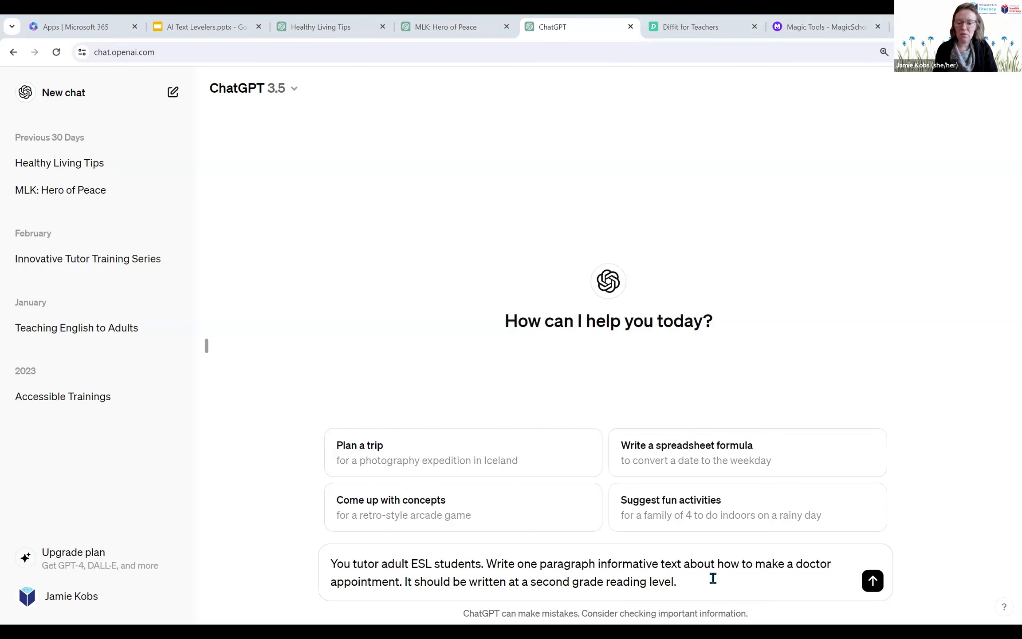
Step: Continue the prompt with "Make sure to include giving the reason for an appointment,"
text(Make sure to )
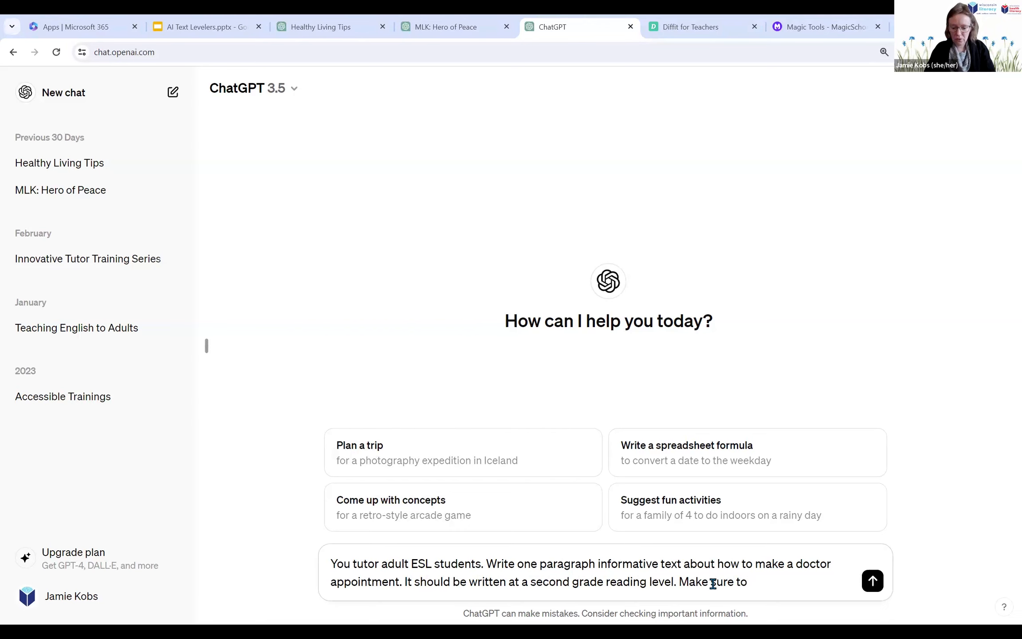
text(incl)
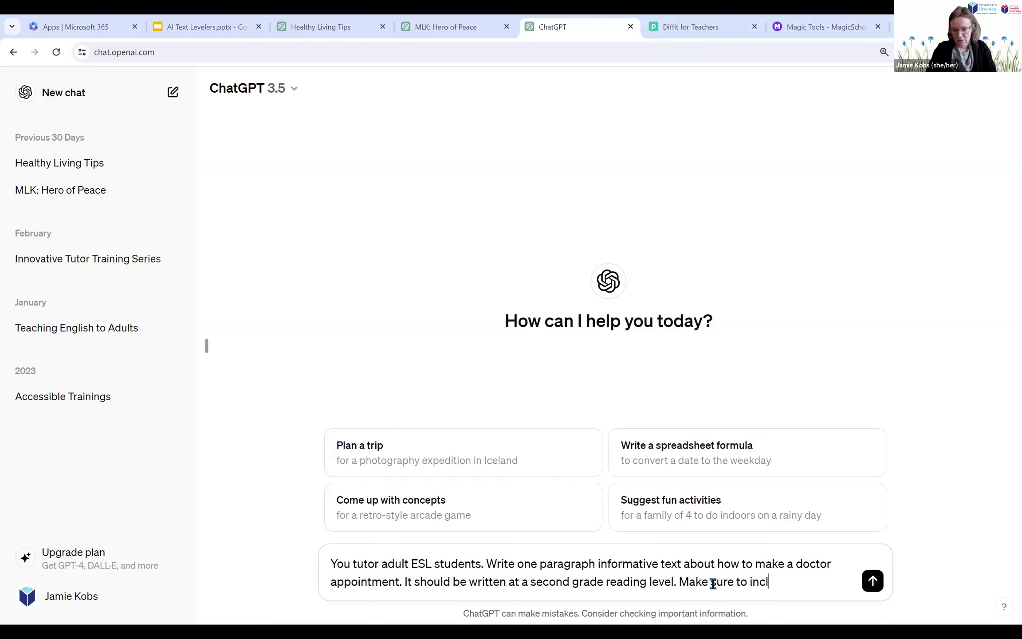
text(ude ifnorm)
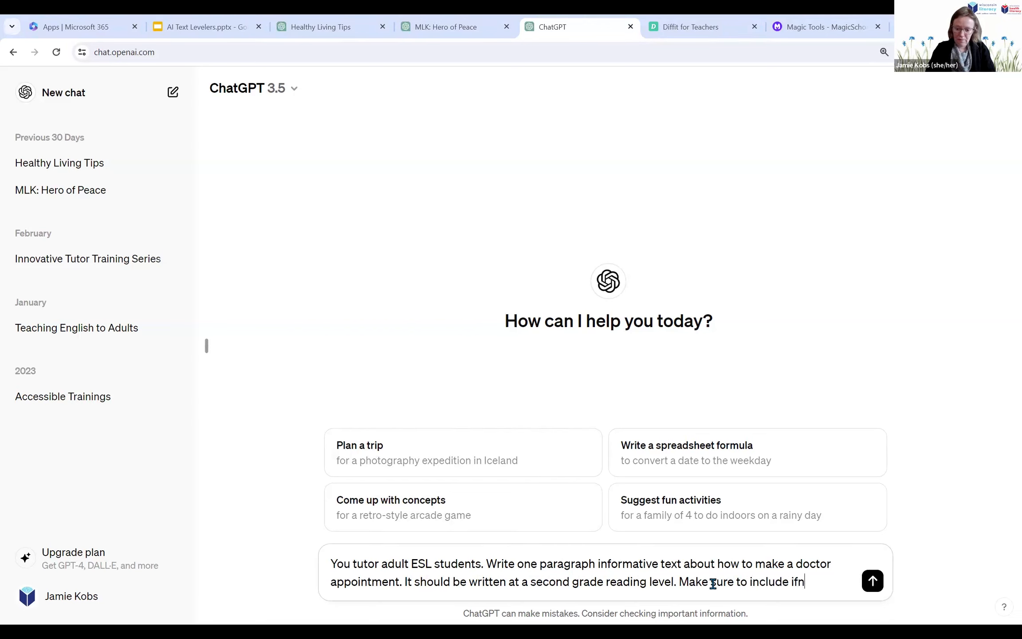
key(BackSpace)
key(BackSpace)
key(BackSpace)
key(BackSpace)
key(BackSpace)
key(BackSpace)
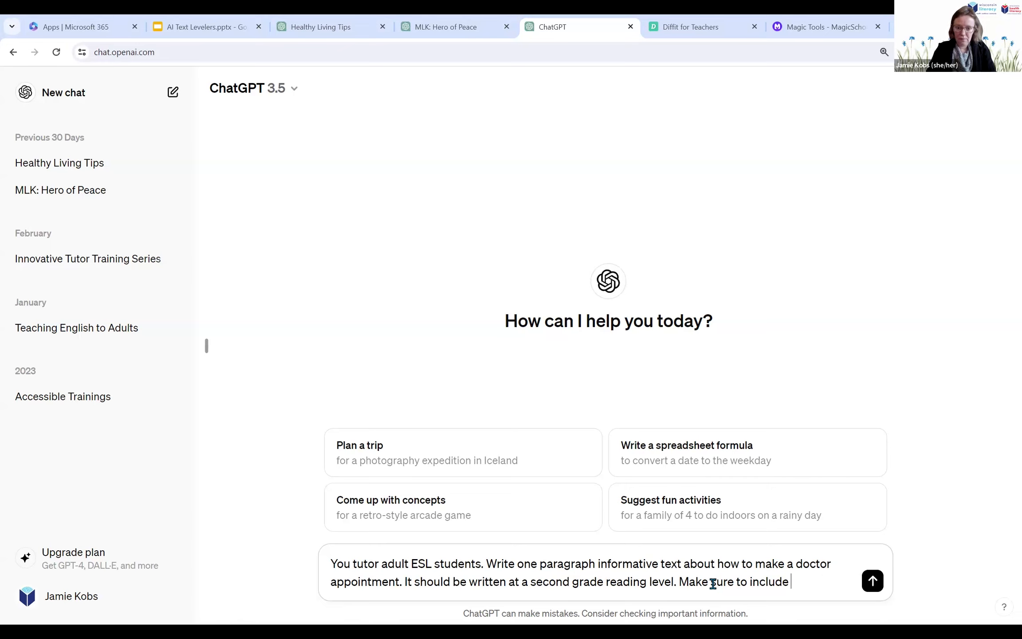
text(giving the)
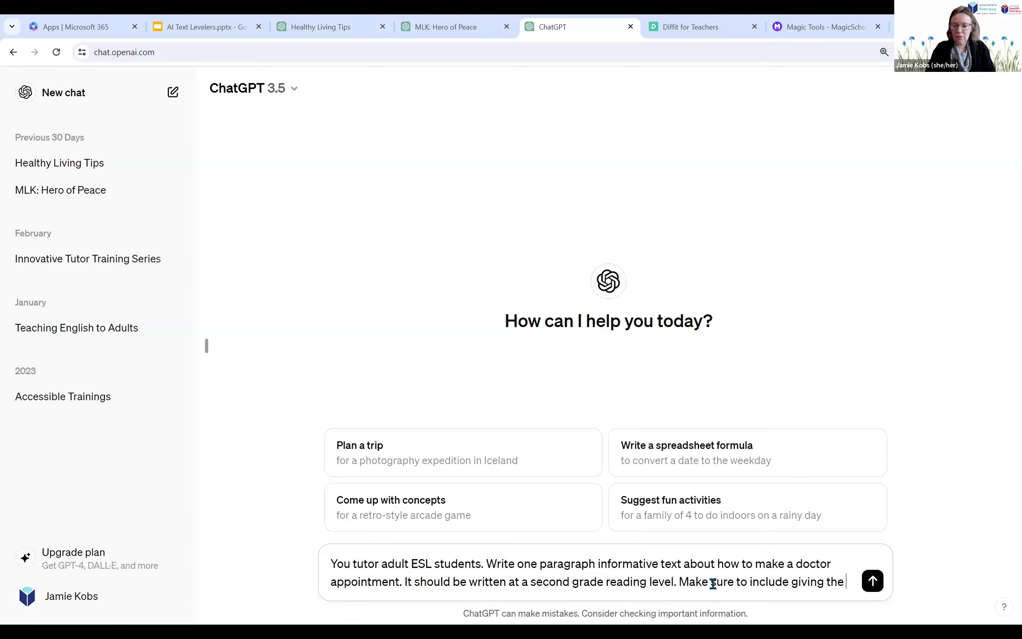
text( reason for an a)
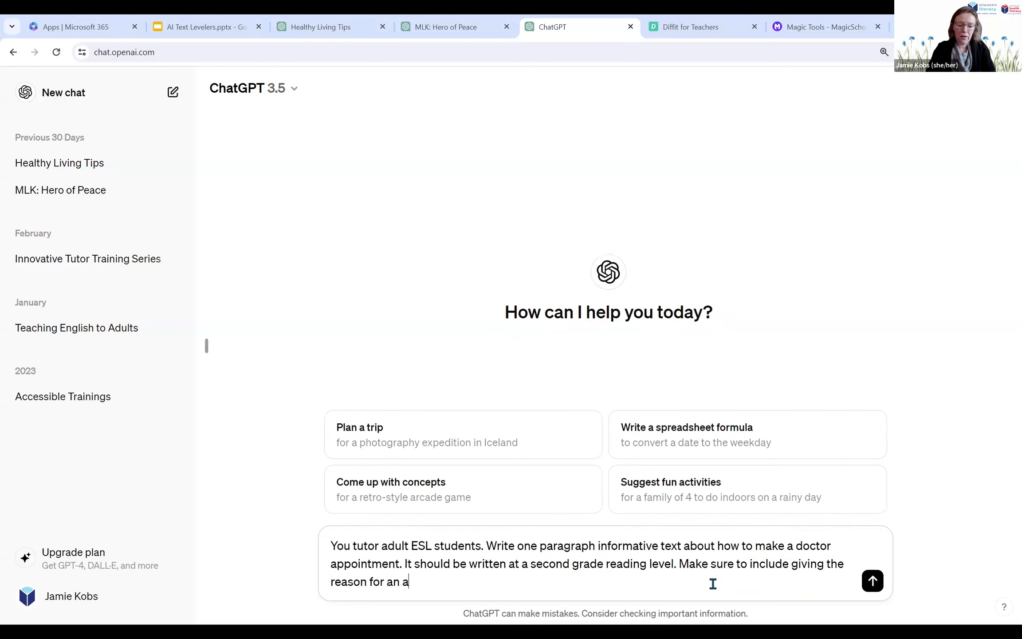
text(ppoint)
key(BackSpace)
key(BackSpace)
text(ntment, )
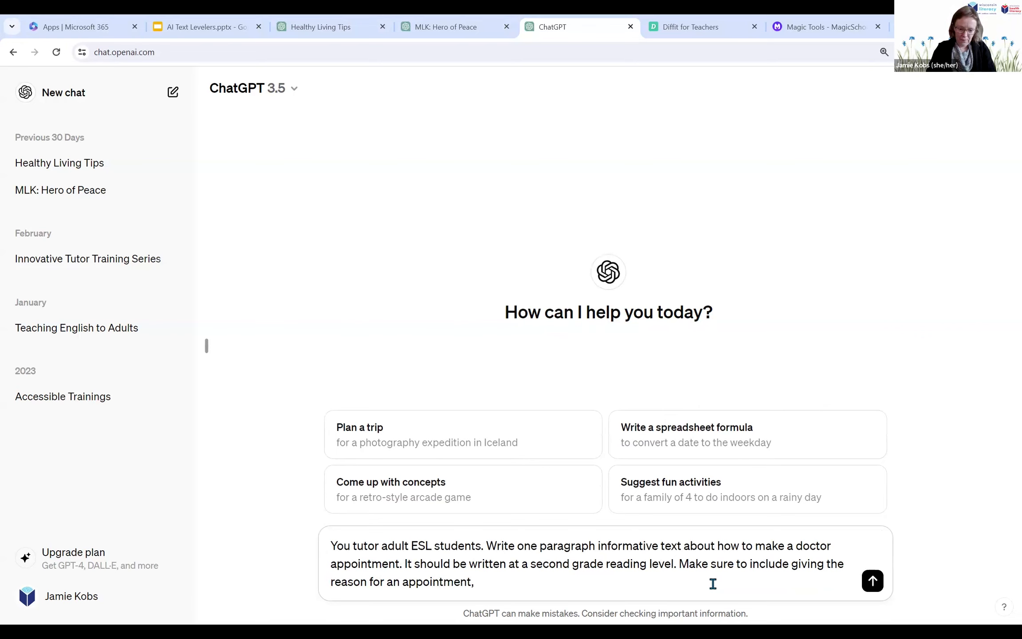
text(available)
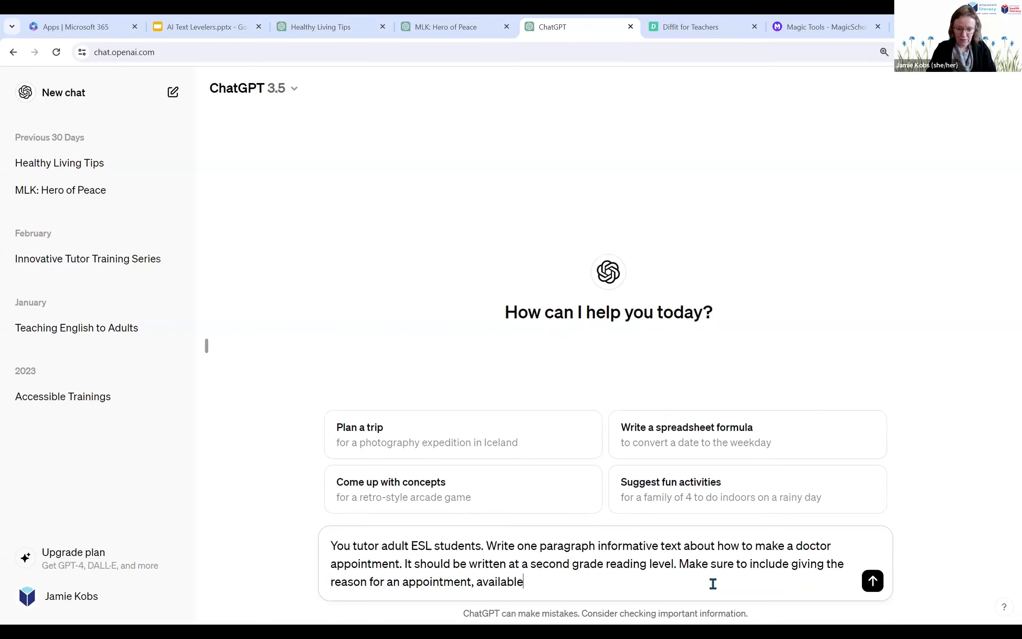
text( times and s)
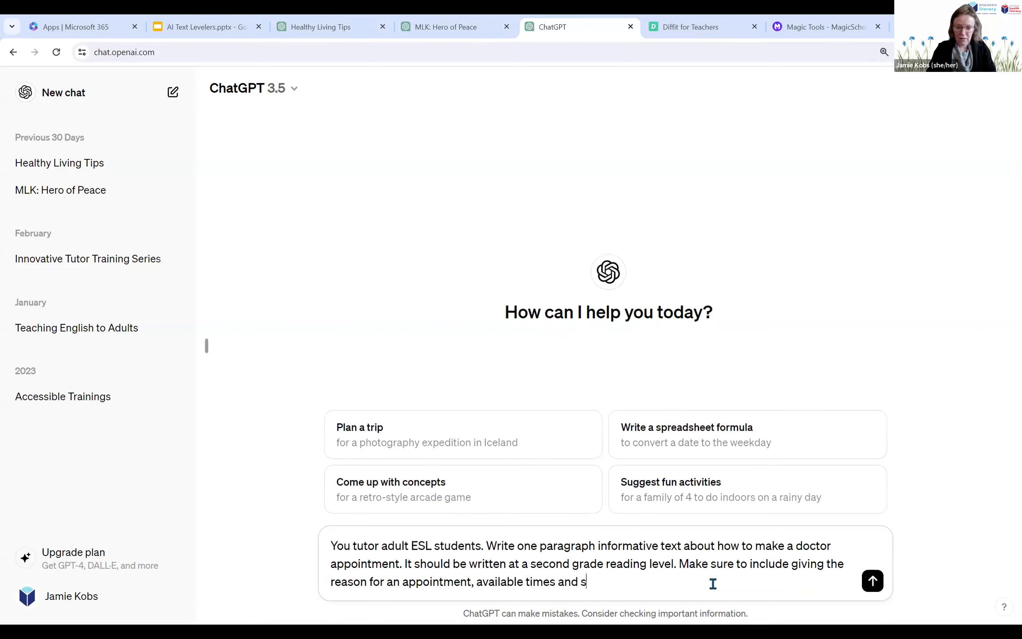
text(ymptoms )
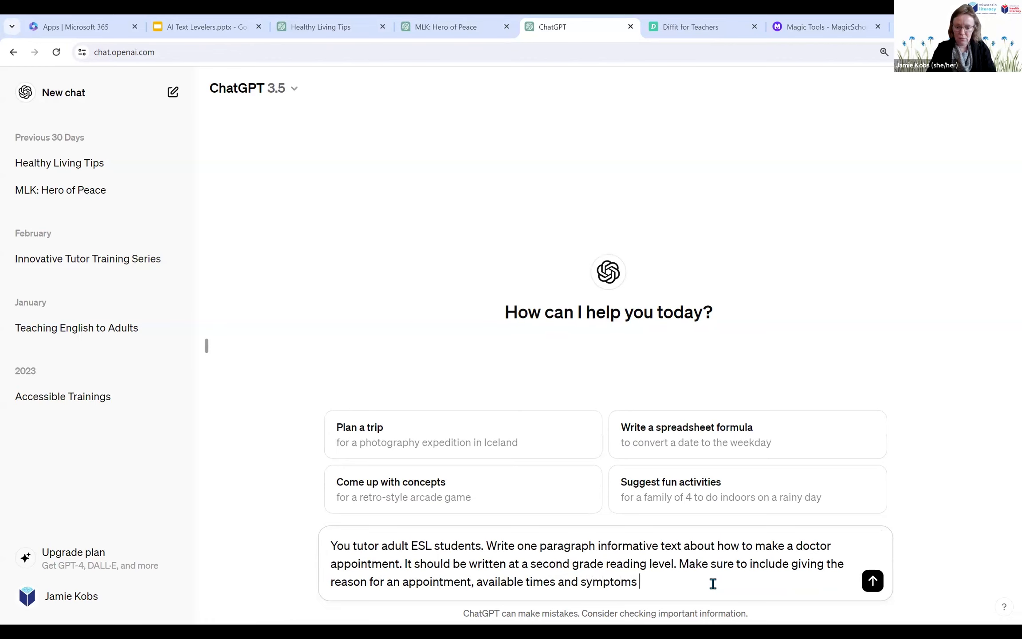
text(of patient.)
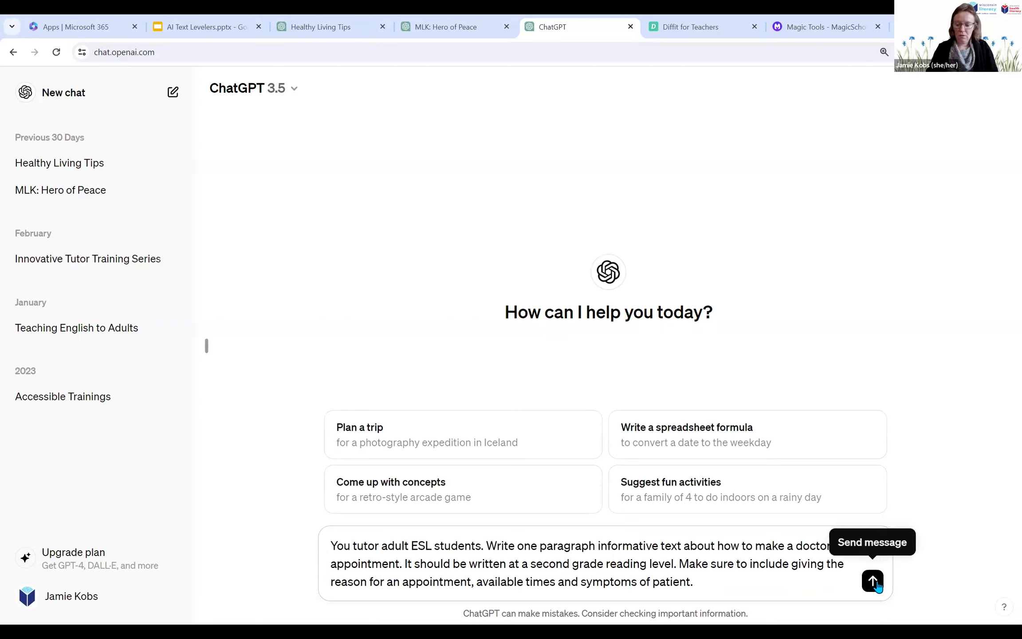
Step: Finish the prompt with "available times and symptoms of patient.", enlarge the page to 150% and send the message
key(ctrl+plus)
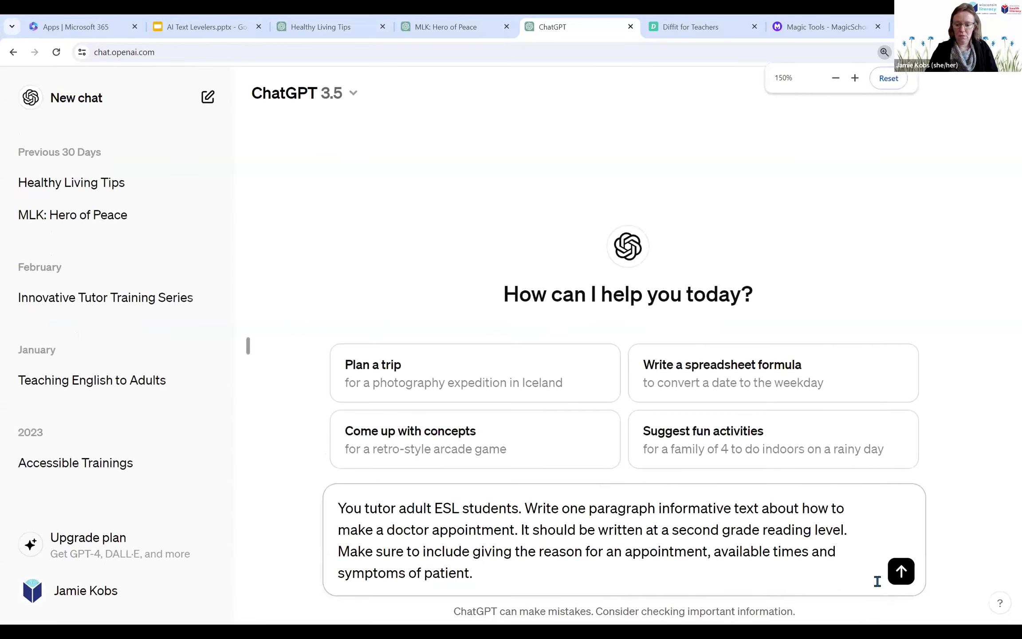
click(900, 572)
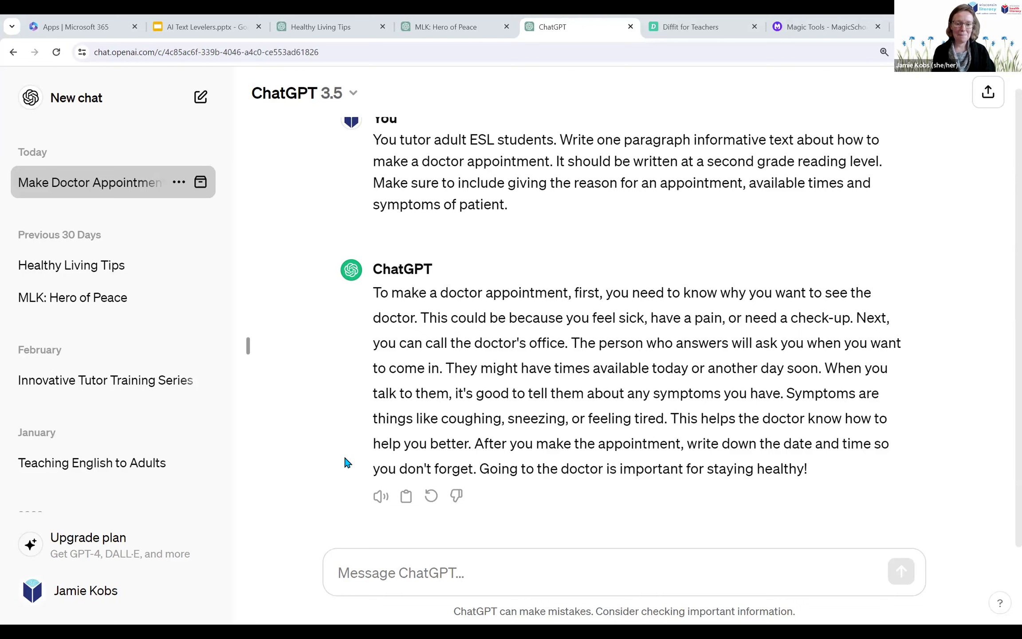
Step: Send the follow-up prompt "Create a vocabulary list with 5 words from this text. Include definitions."
click(355, 572)
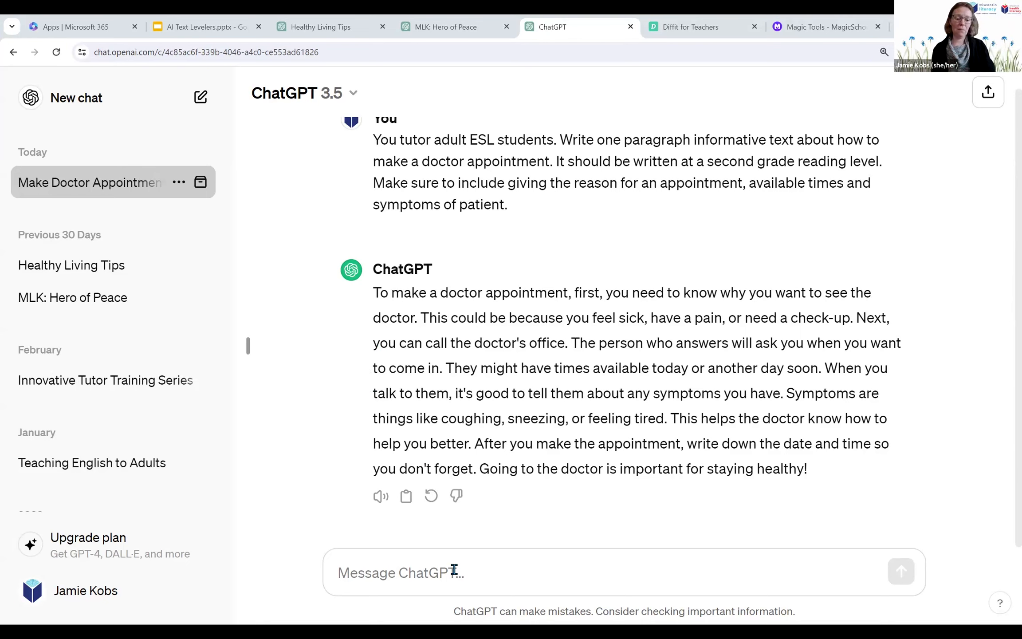
click(520, 569)
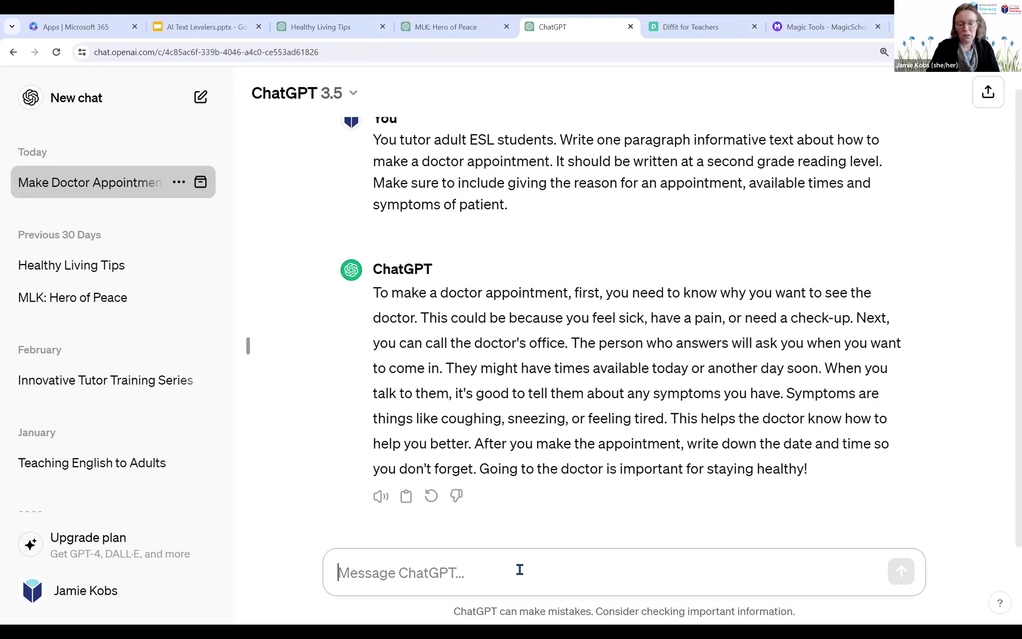
text(Create )
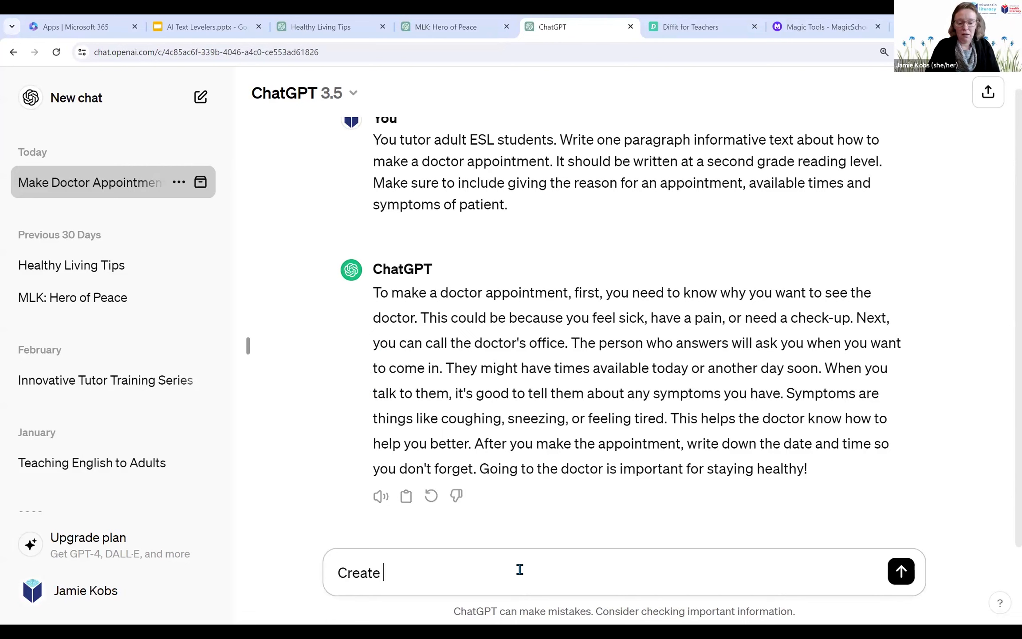
text(a vocabu)
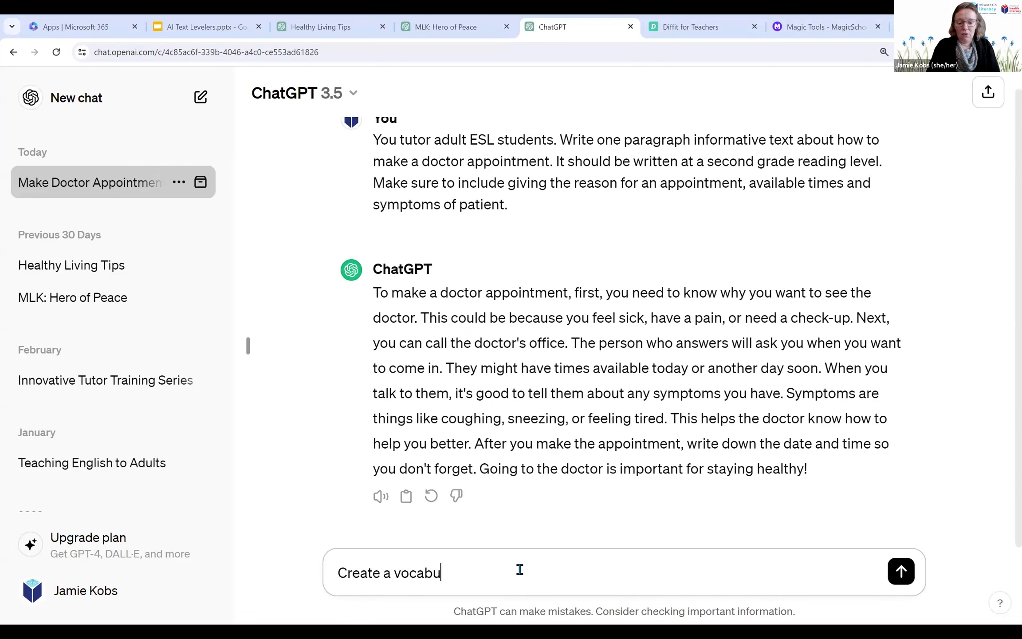
text(lary list o)
key(BackSpace)
text(with 5 words from this text. Include definitions.)
key(Return)
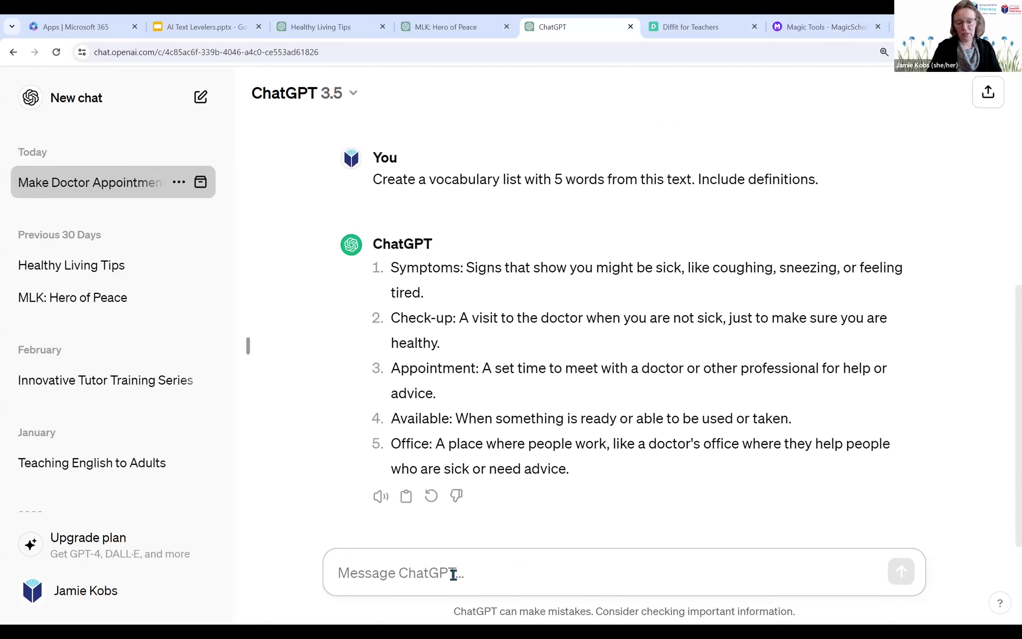
Step: Send the follow-up prompt "Create 3 multiple choice comprehension questions for this text. Include answers."
text(Create 3 multiple choice comprehension questions for this text. Inclulde)
key(BackSpace)
key(BackSpace)
key(BackSpace)
text(de answers.)
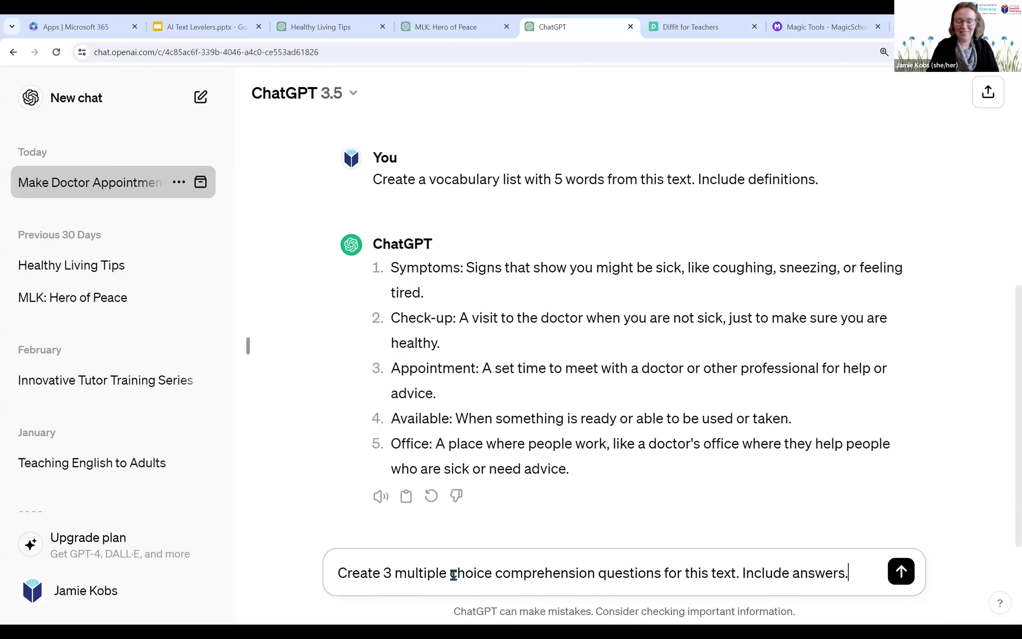
key(Return)
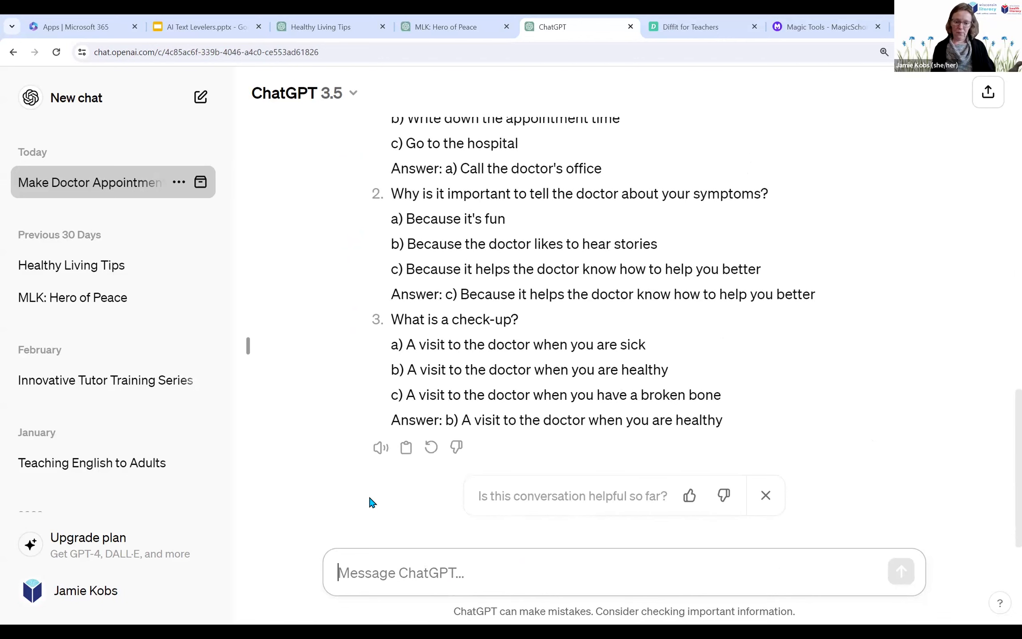
Step: Review the generated comprehension questions and the vocabulary list, and return to the message box
scroll(351, 468, up, 2)
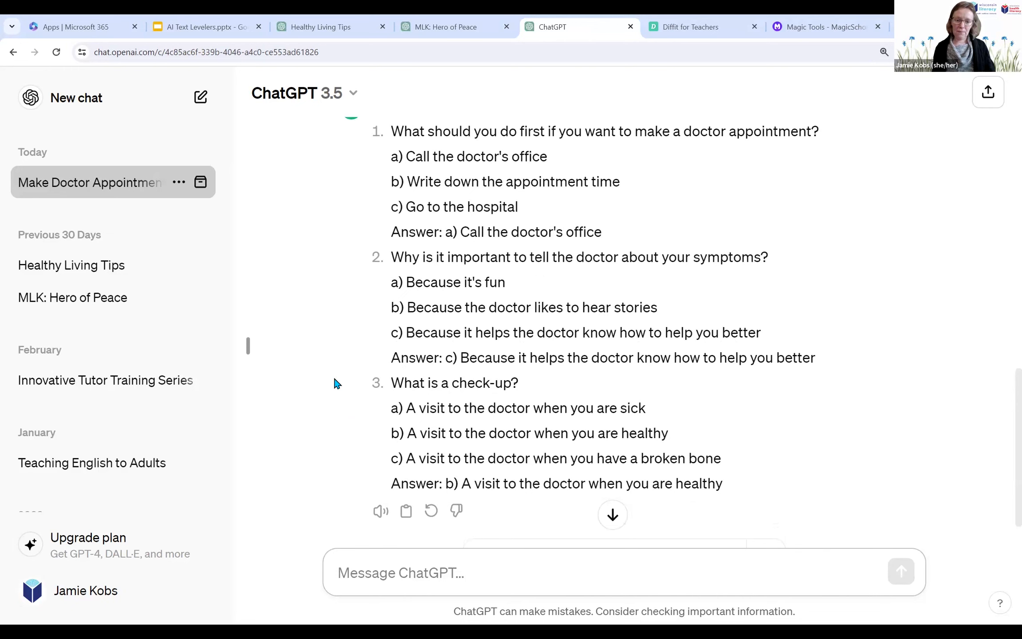
scroll(337, 384, up, 2)
scroll(337, 384, up, 10)
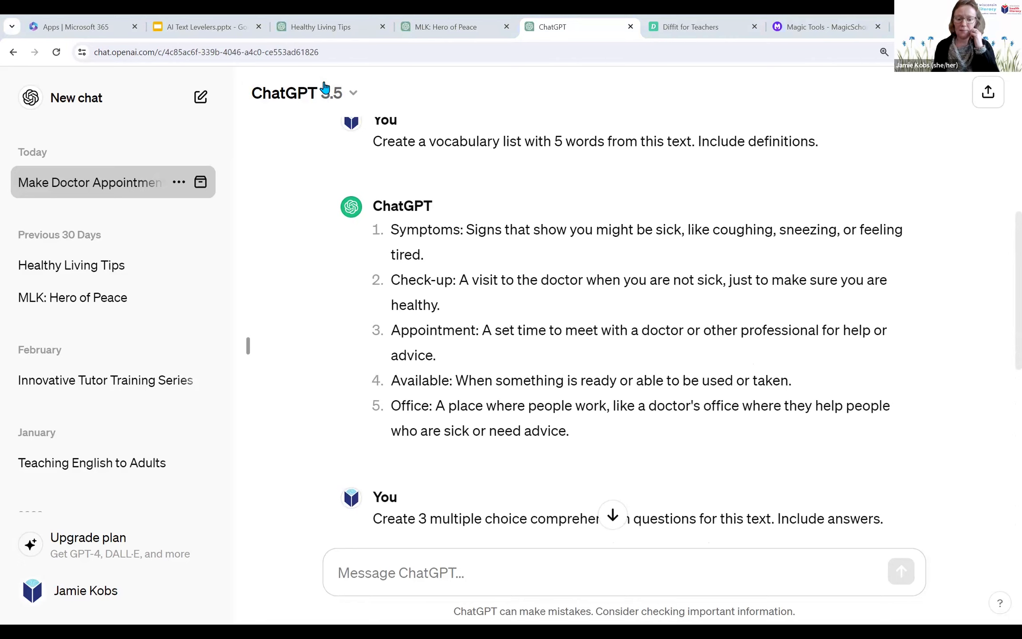
click(502, 567)
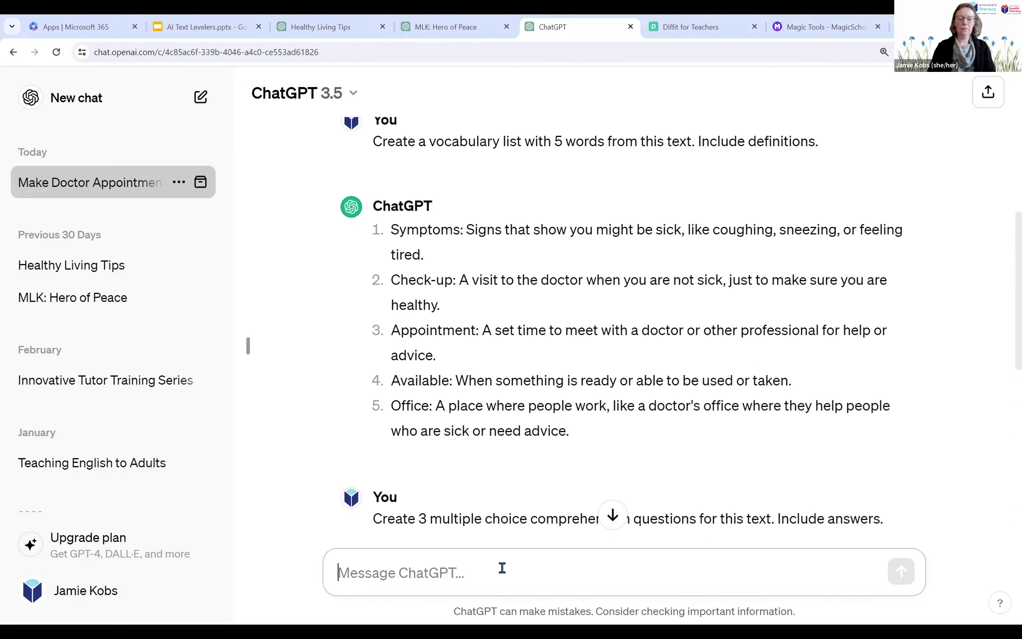
Step: Send the follow-up prompt "Can you translate each sentence into Spanish."
text(Can you)
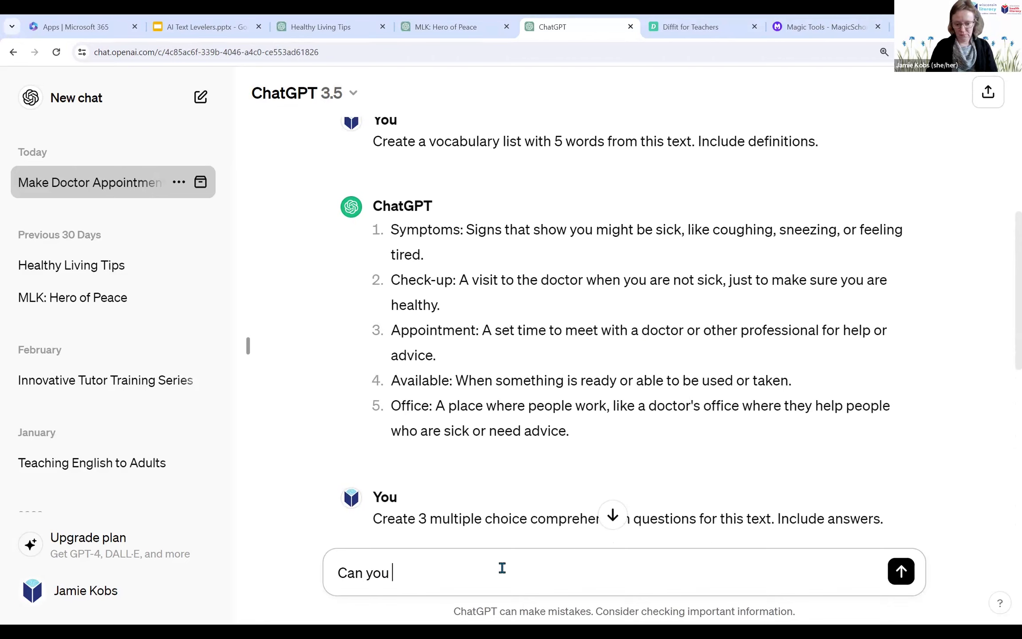
text(translate each setnen)
key(BackSpace)
key(BackSpace)
key(BackSpace)
key(BackSpace)
text(ntence)
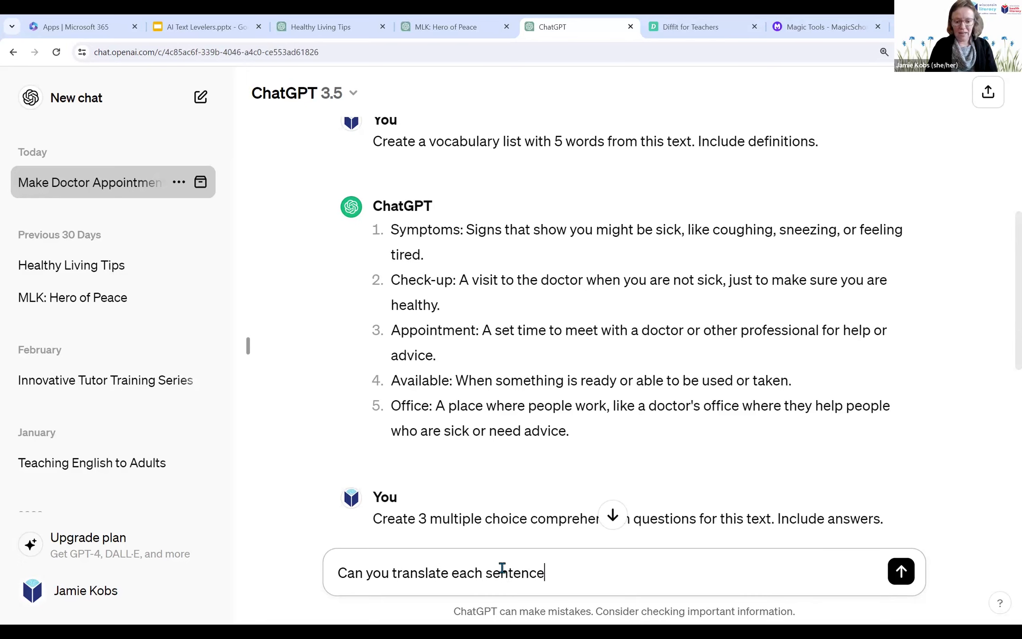
text( into Spansi)
text(h)
key(BackSpace)
key(BackSpace)
key(BackSpace)
text(ish.)
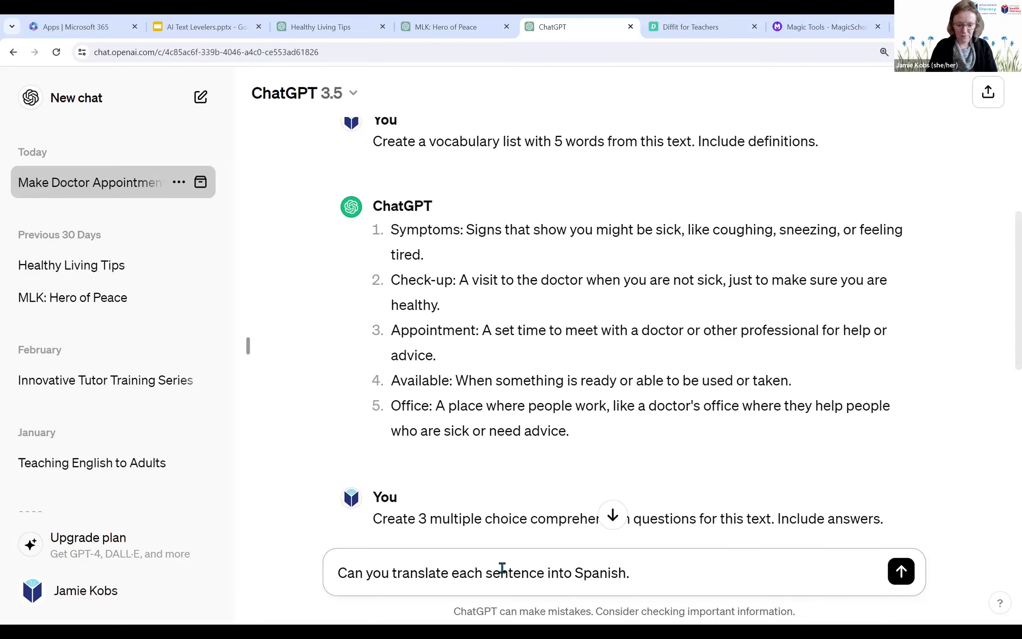
key(Return)
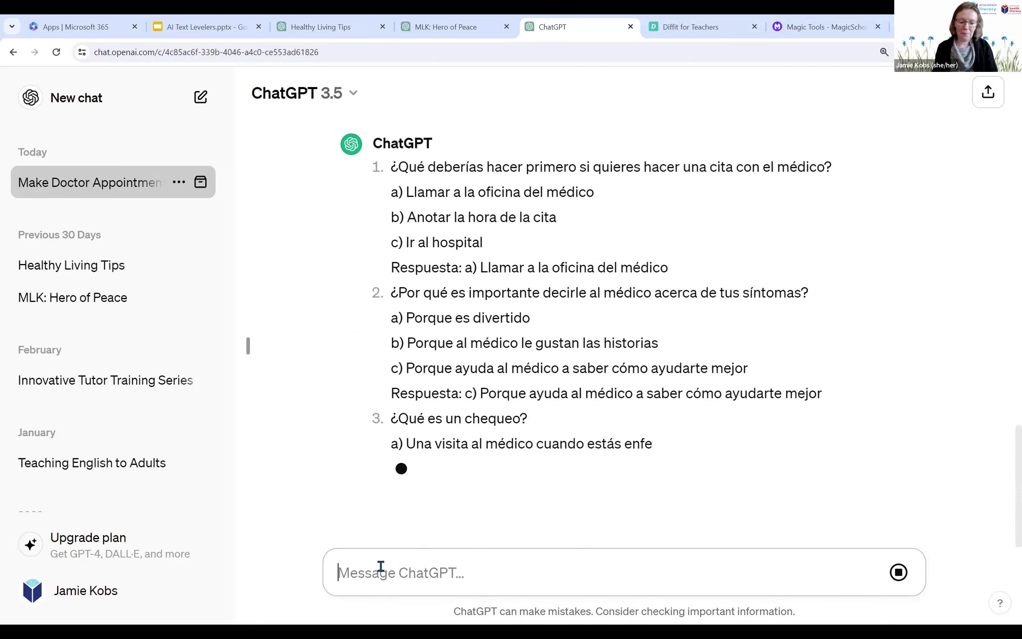
Step: Send the follow-up prompt "Translate each sentence of the text into Spanish." and look over the translated reading
text(Tra)
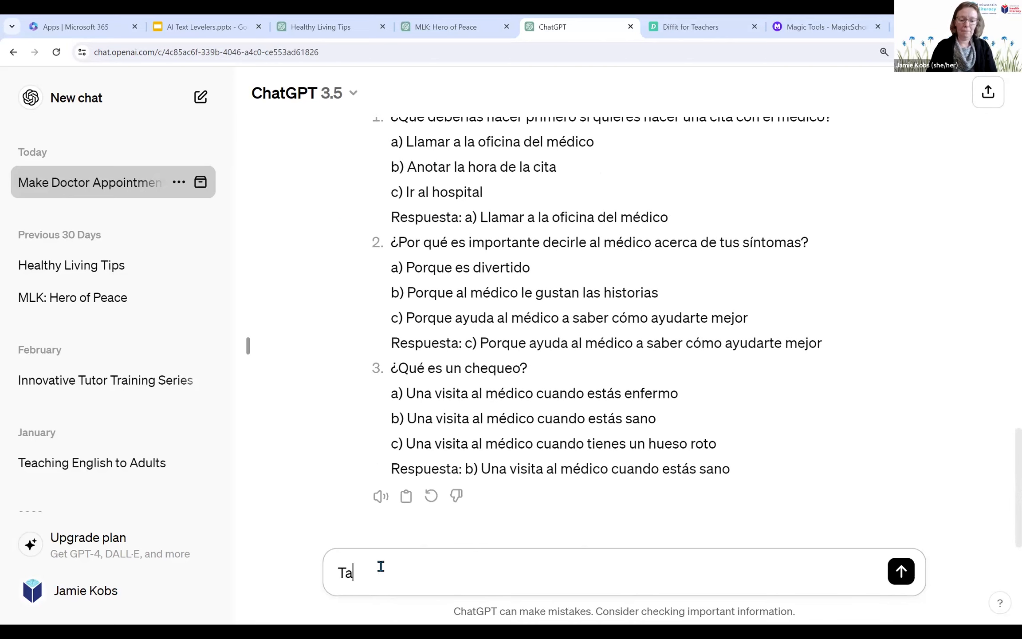
text(nslate e)
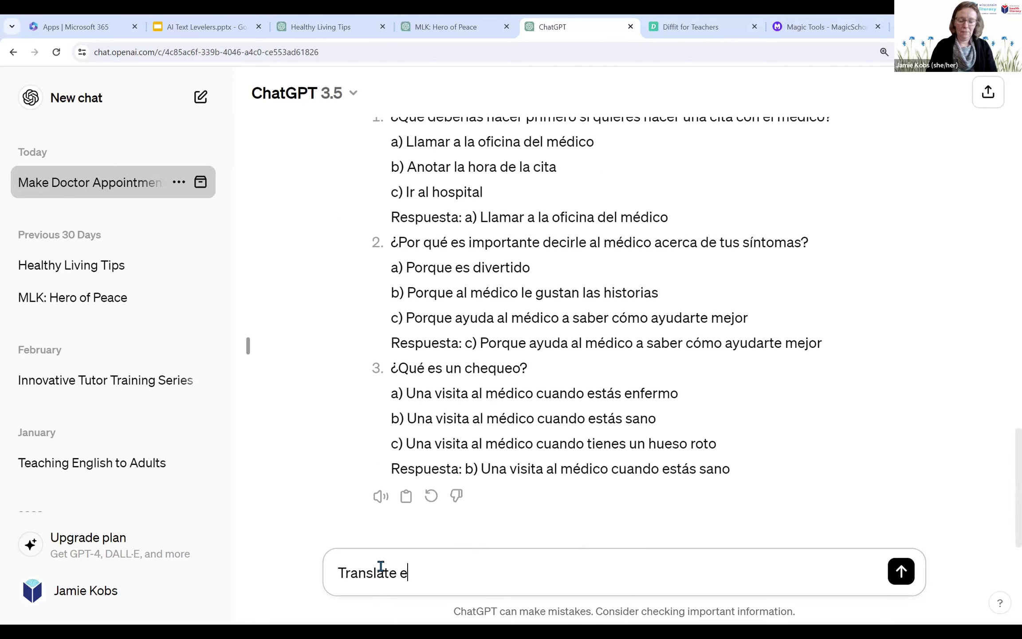
text(ach sentence of te)
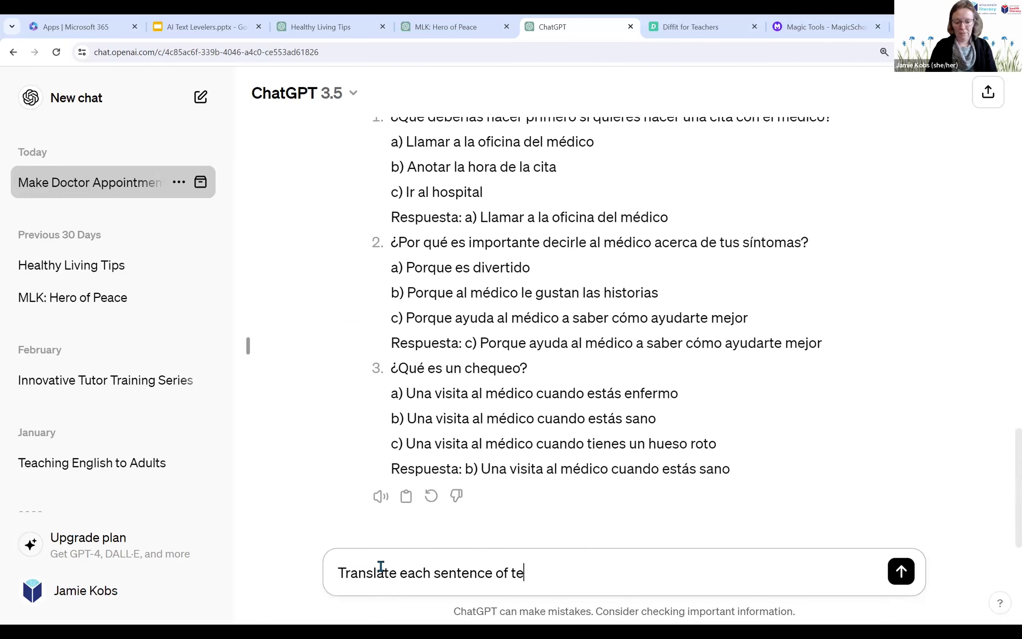
key(BackSpace)
text(he text)
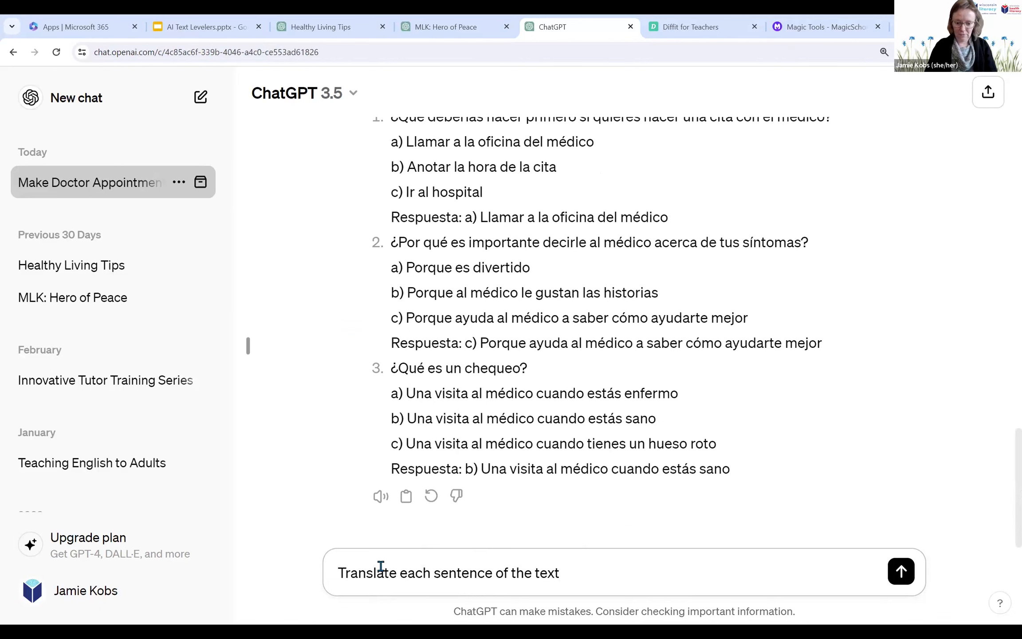
text( into Spanish.)
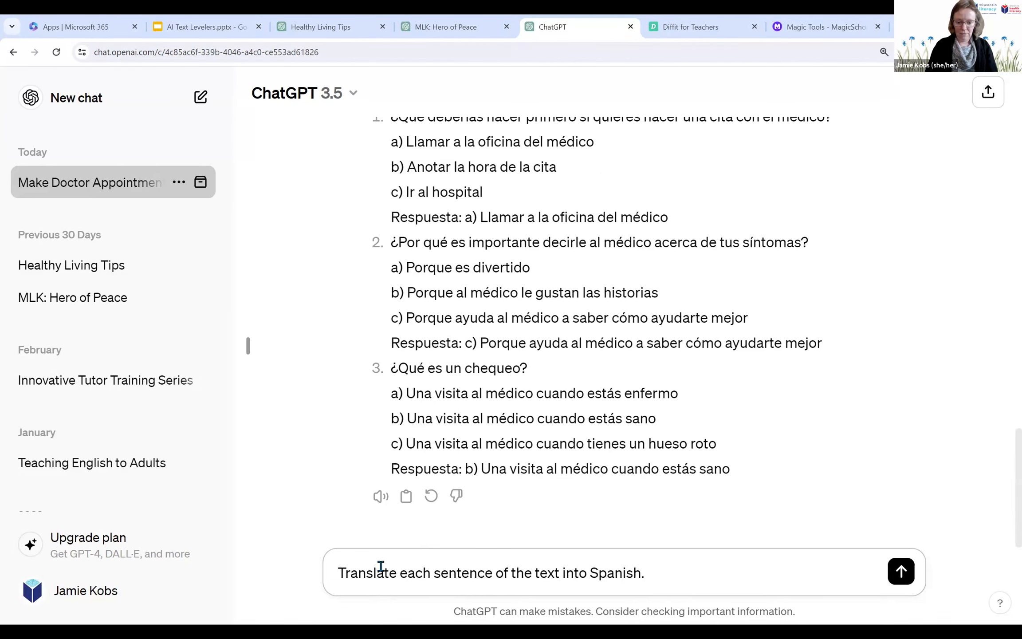
key(Return)
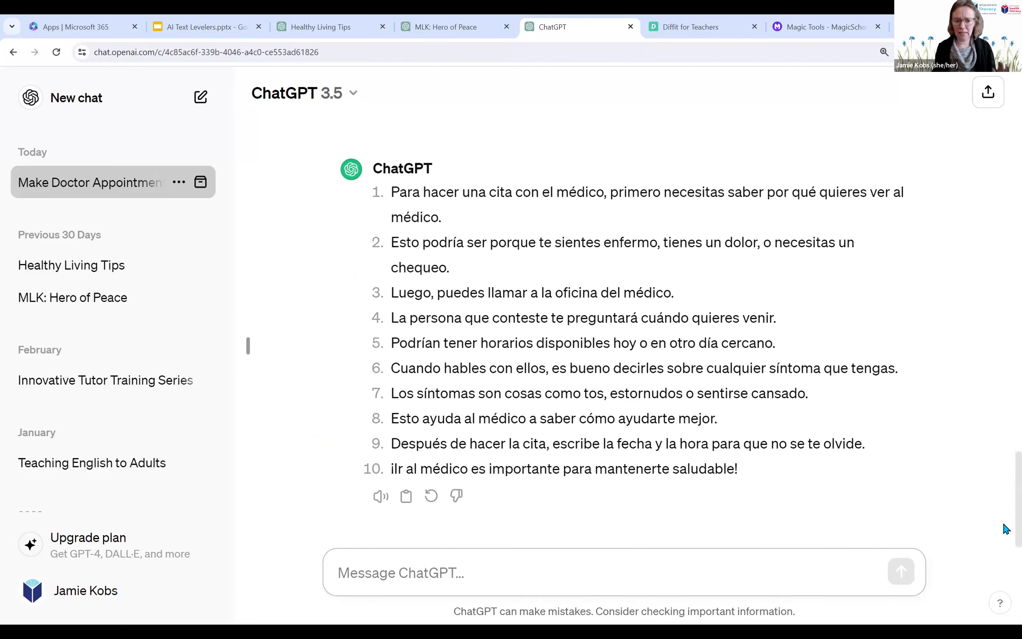
scroll(1004, 523, up, 1)
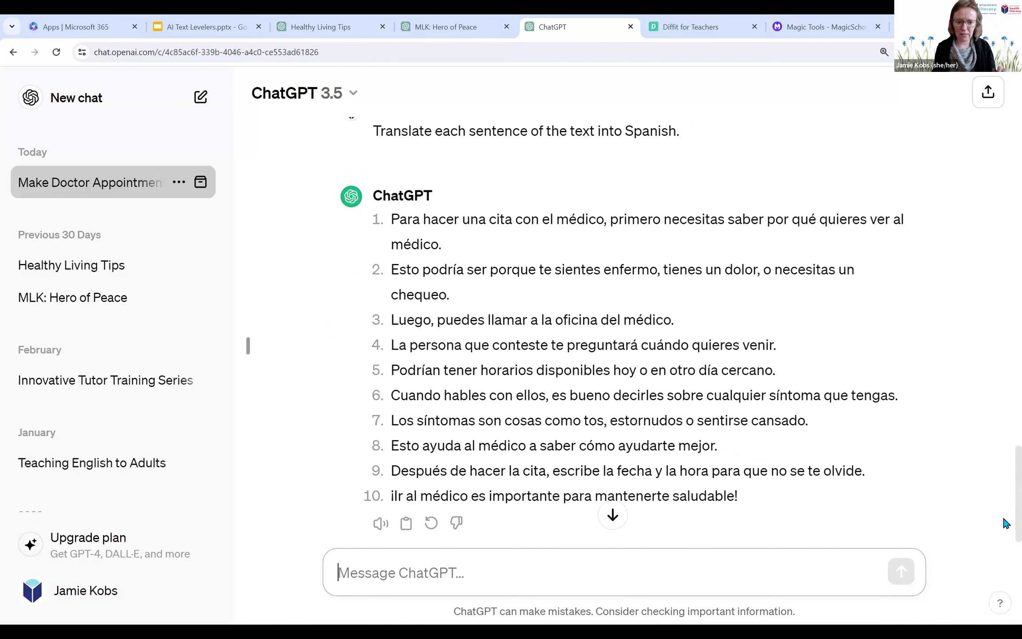
scroll(1005, 523, down, 1)
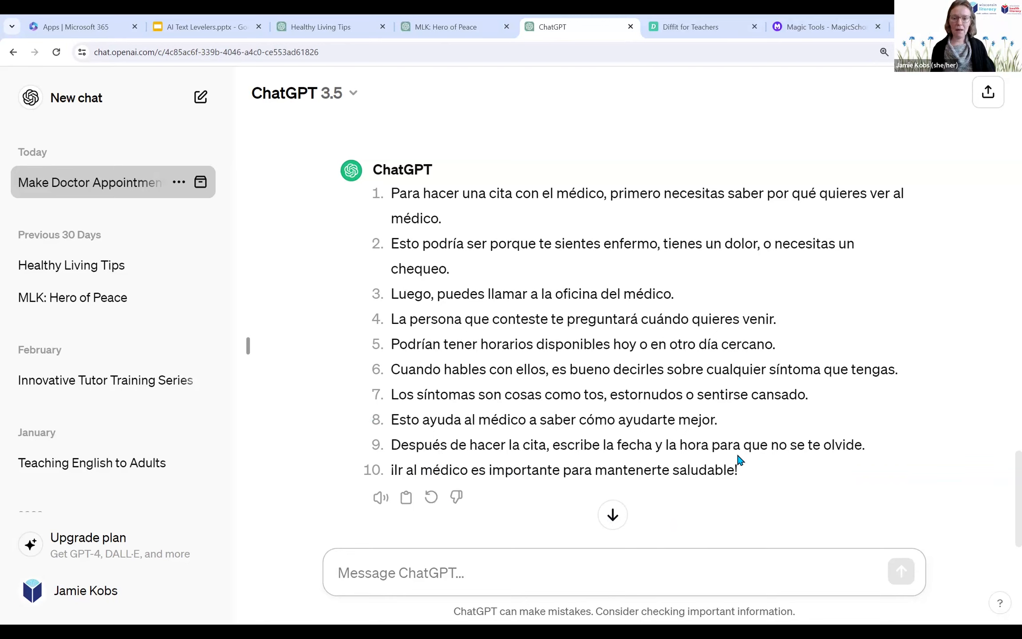
Step: Switch to Diffit for Teachers and enter the topic "how to make a doctor appointment, including available times and symptoms"
click(686, 32)
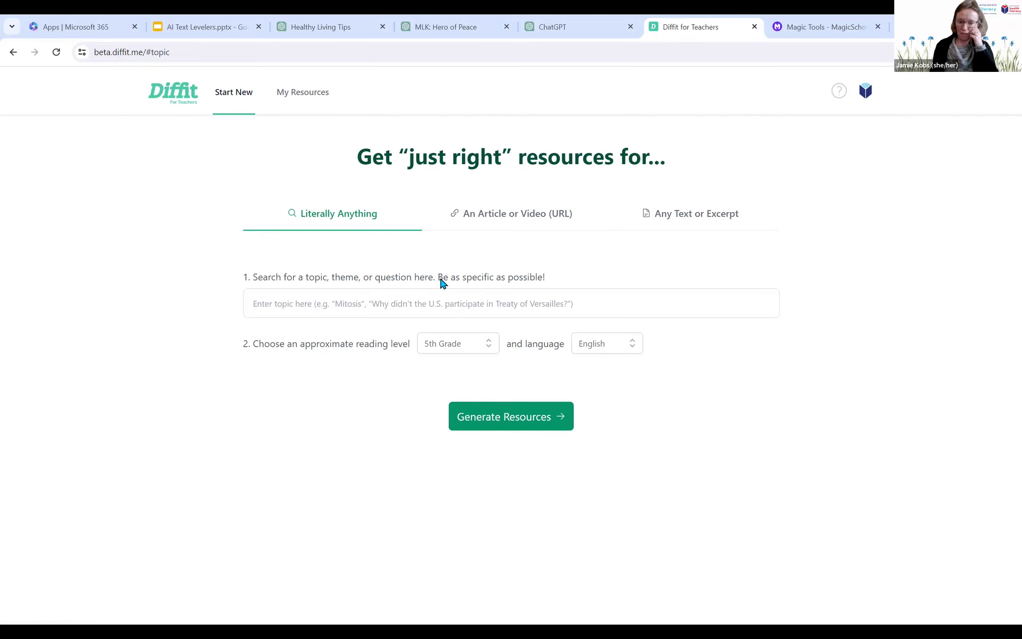
click(276, 306)
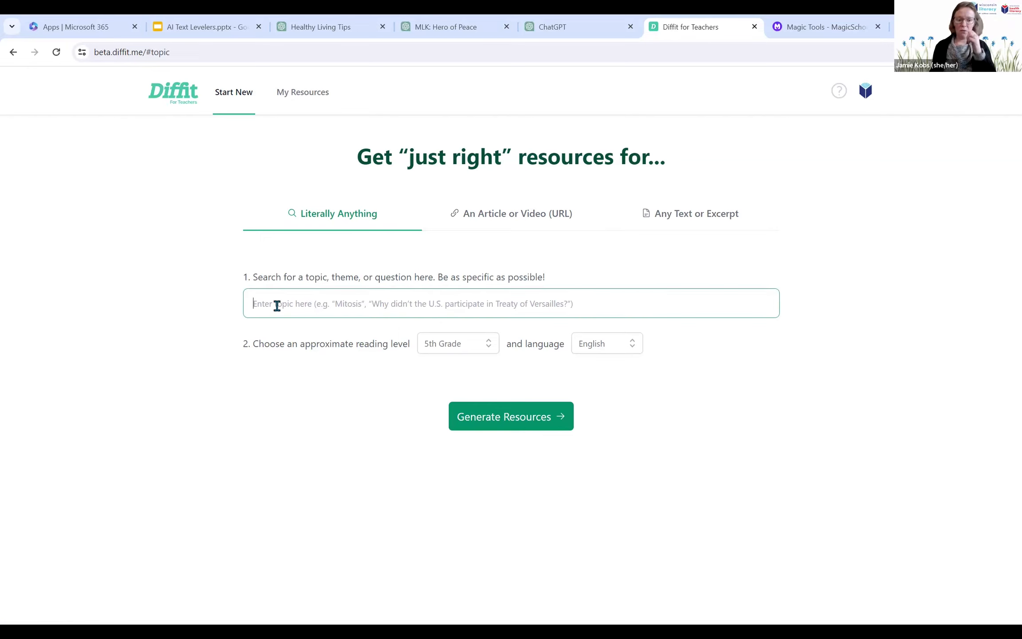
text(how to)
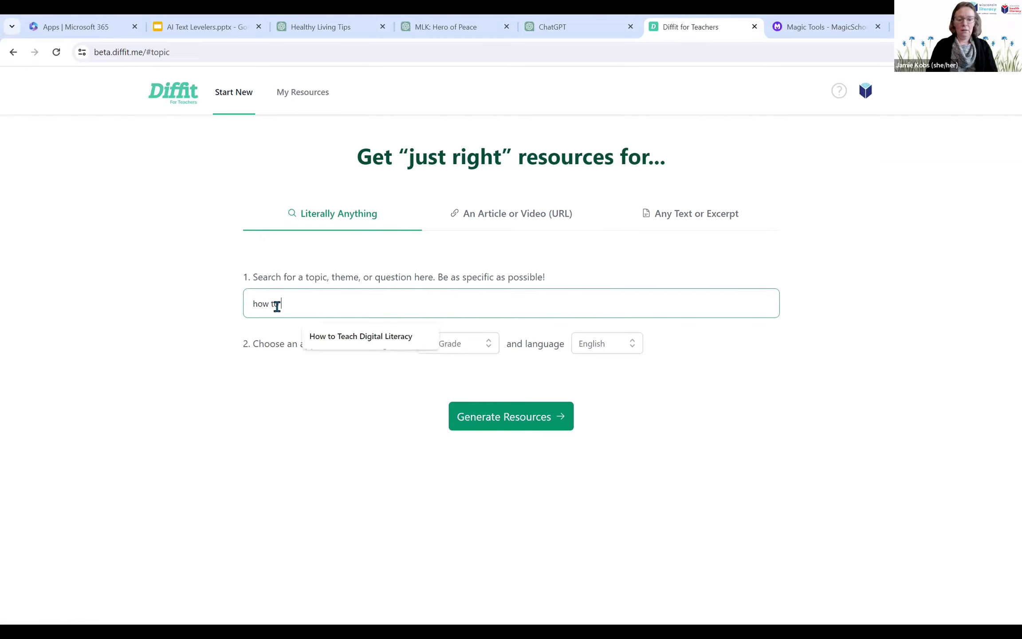
text( mak)
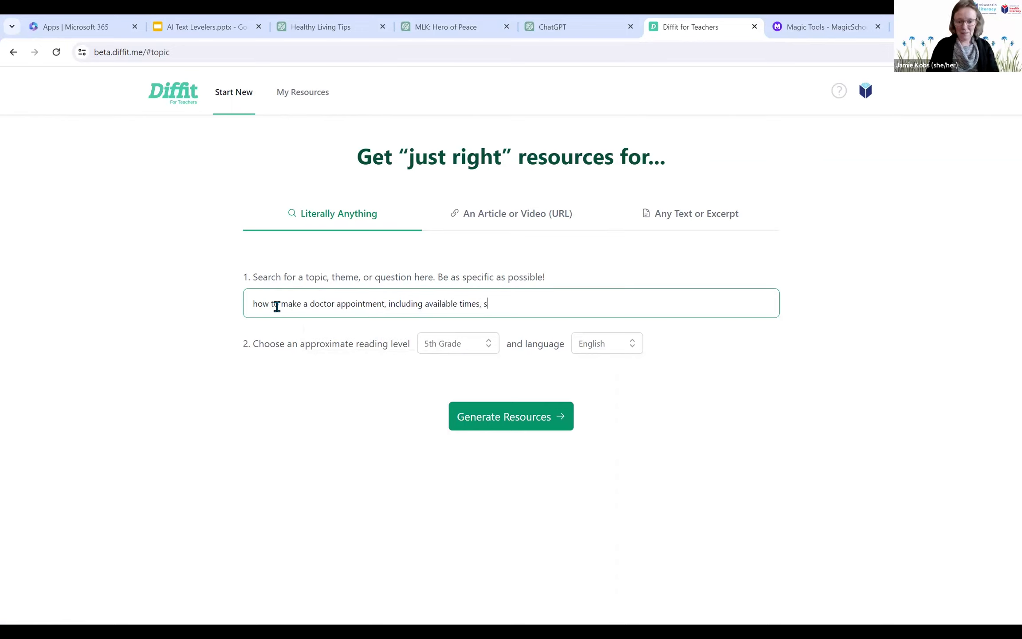
key(BackSpace)
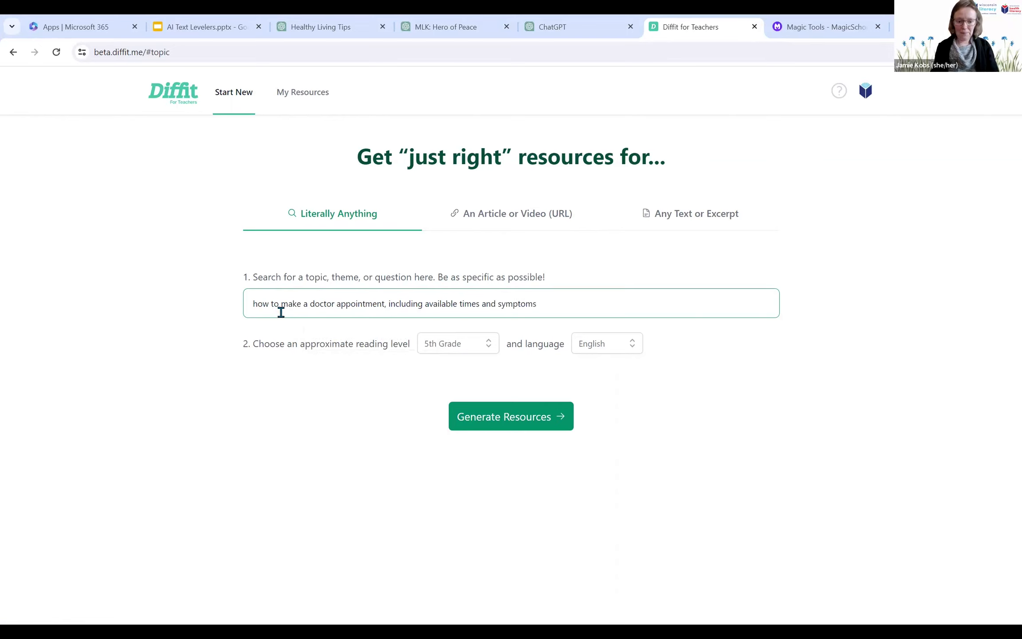
Step: Set the reading level to 2nd Grade and generate the resources
click(488, 349)
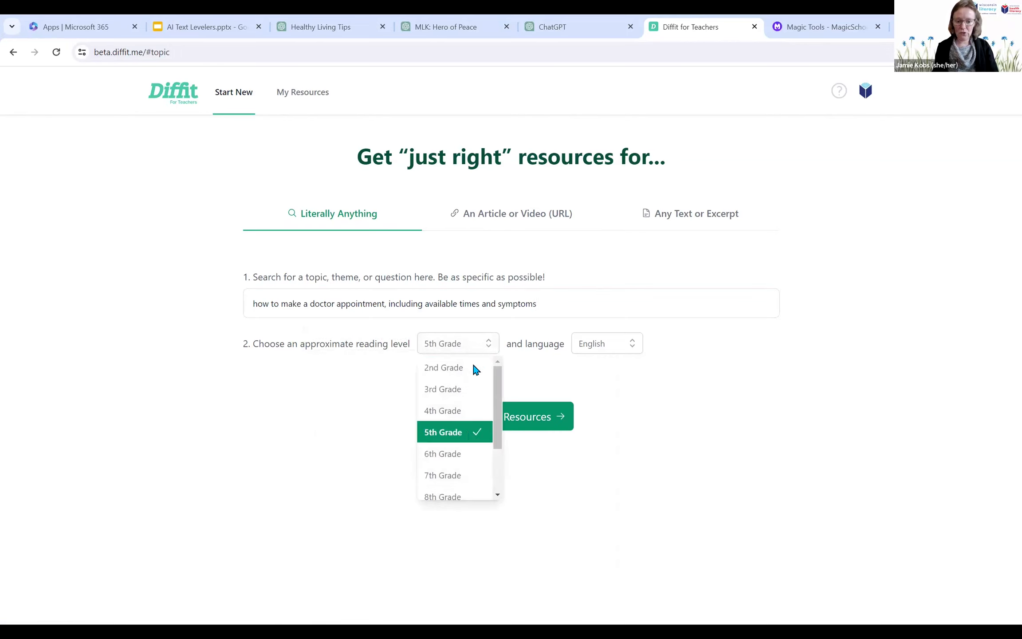
click(475, 369)
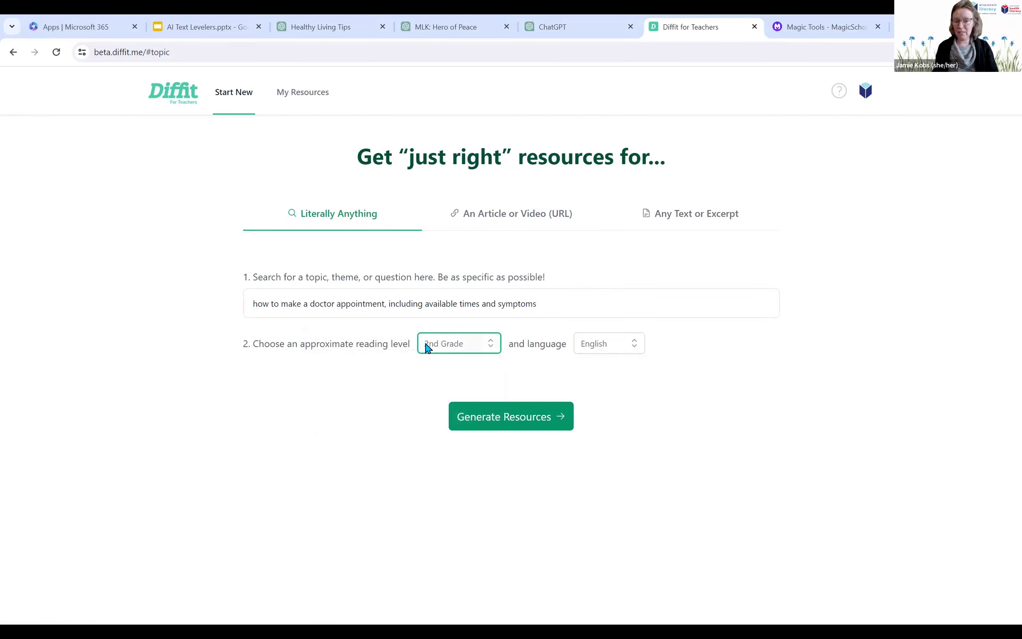
click(524, 423)
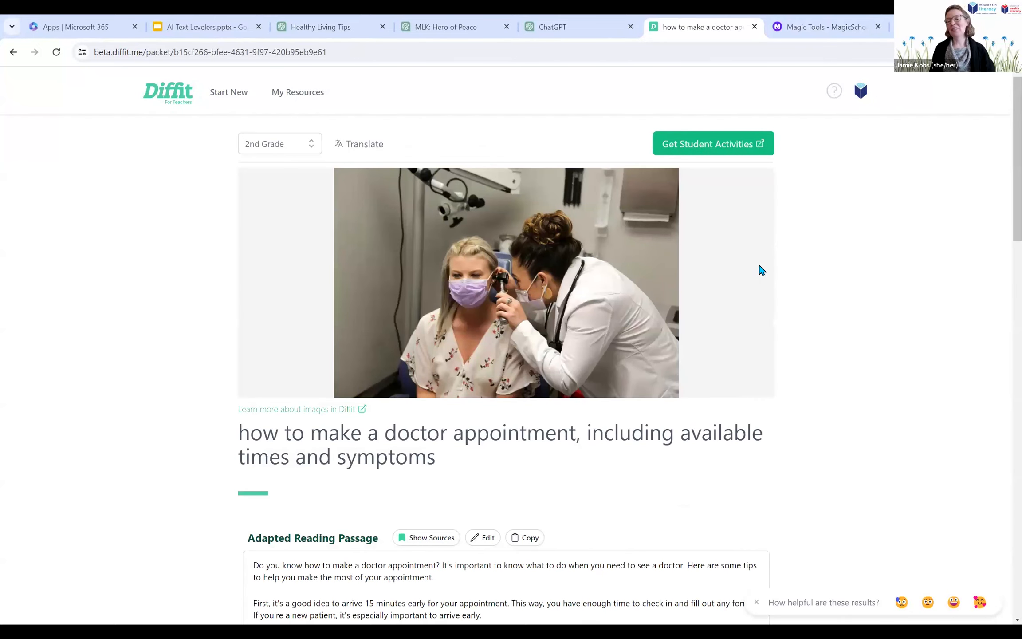
Step: Replace the packet's cover image with the Optum photo of a doctor showing a clipboard to an older man
mouse_move(759, 264)
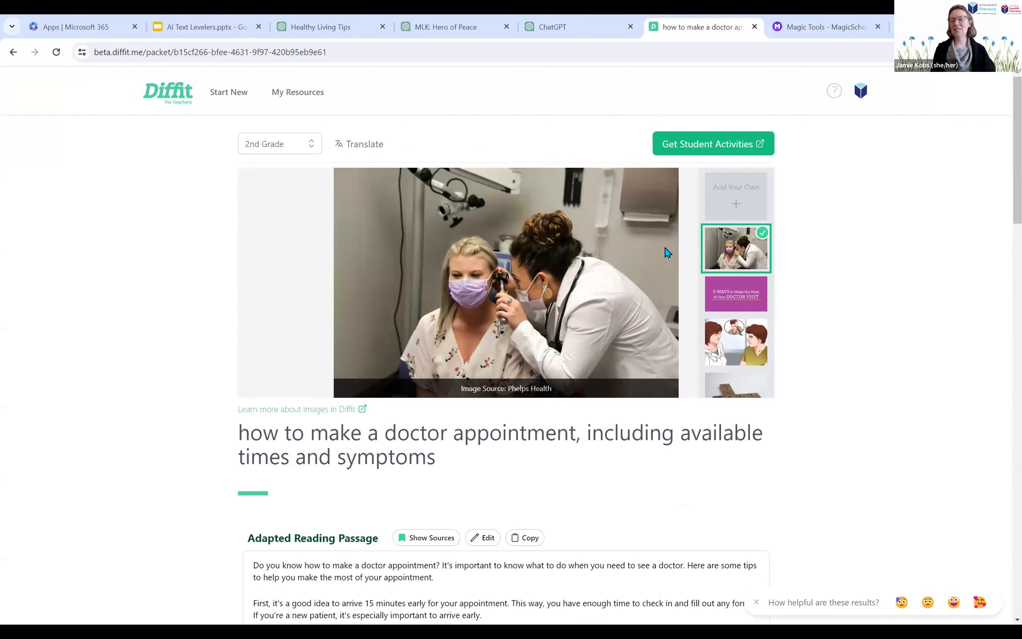
scroll(729, 249, down, 2)
scroll(730, 253, down, 3)
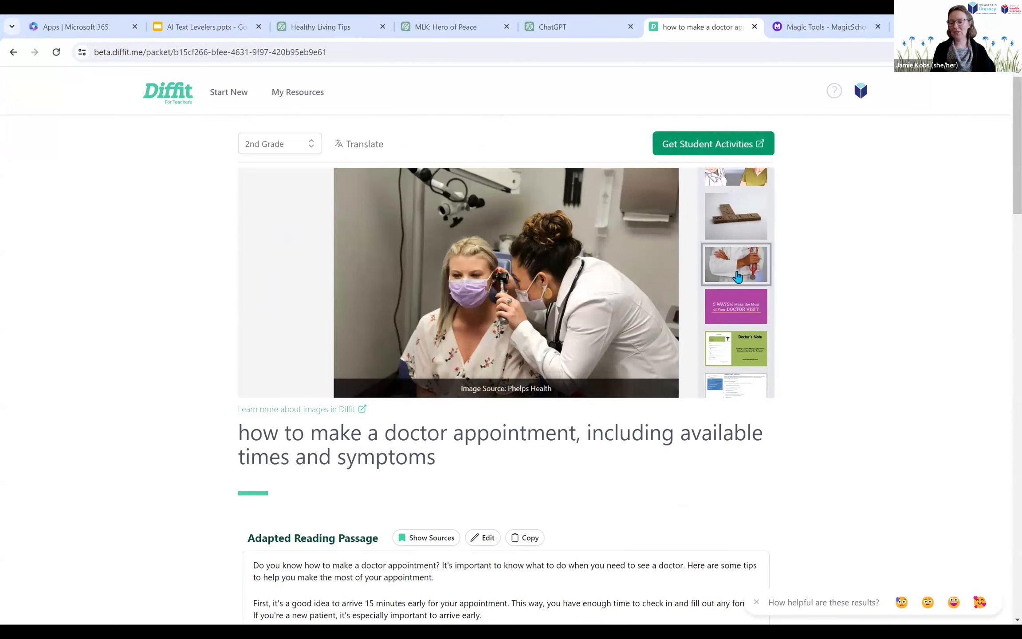
scroll(737, 277, down, 5)
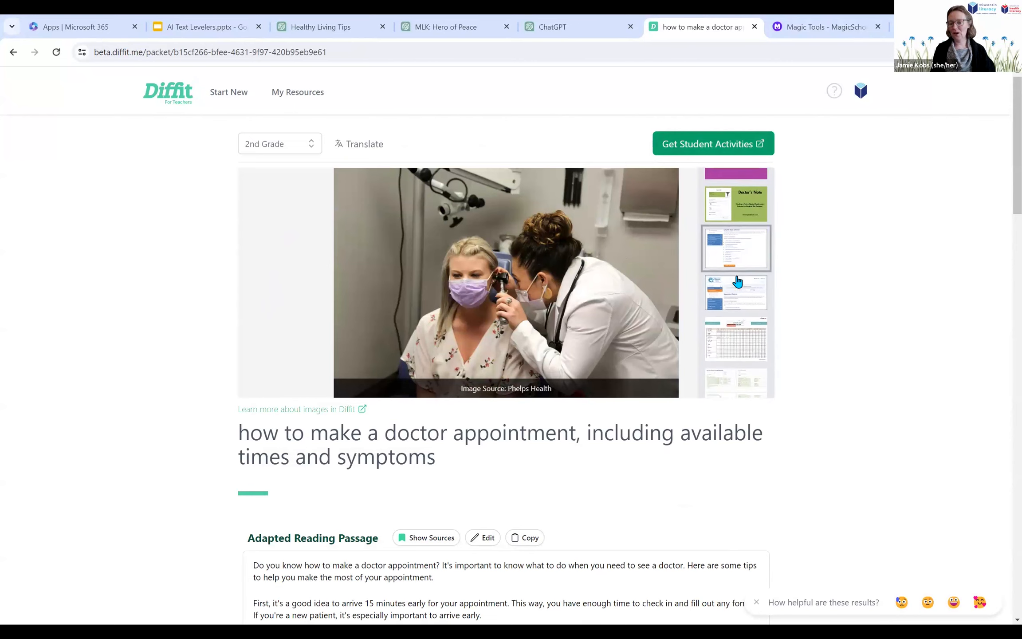
click(749, 327)
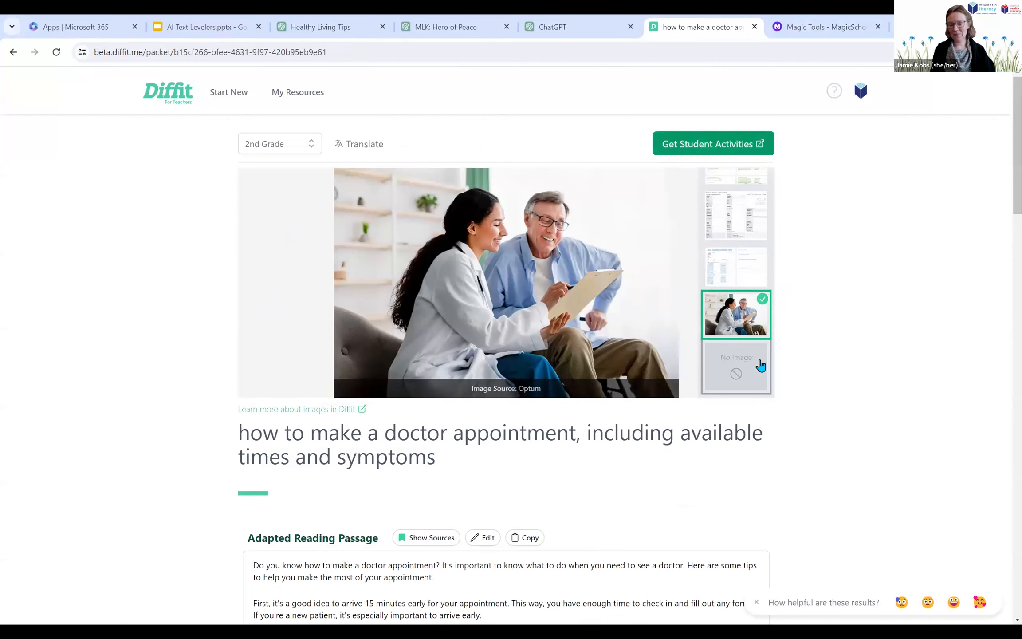
Step: Enlarge the page and examine the adapted reading passage through to the start of the summary, including the MyChart mention
scroll(196, 427, down, 5)
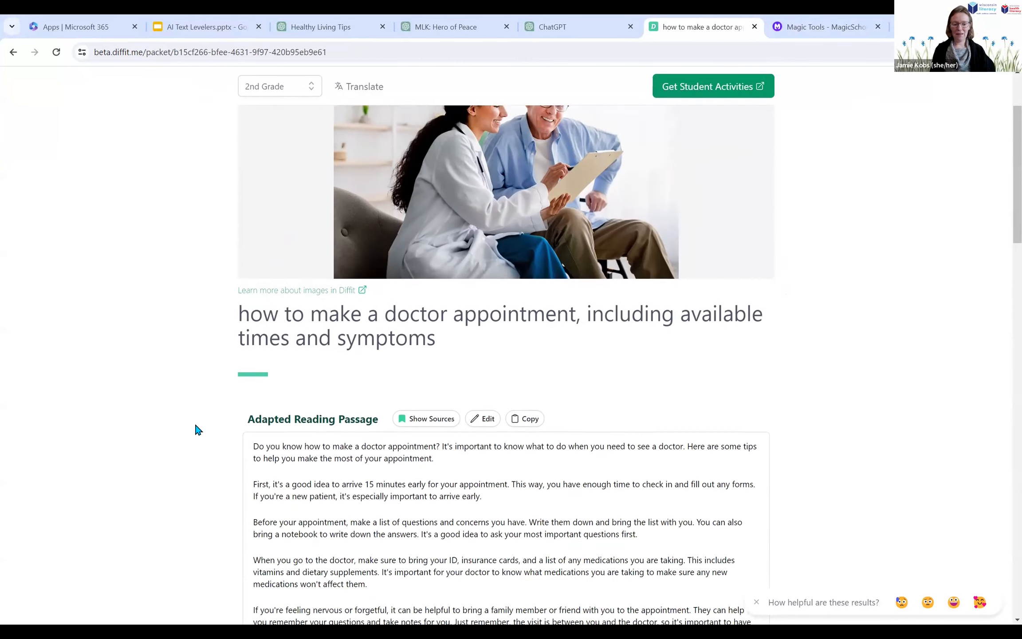
scroll(172, 408, down, 3)
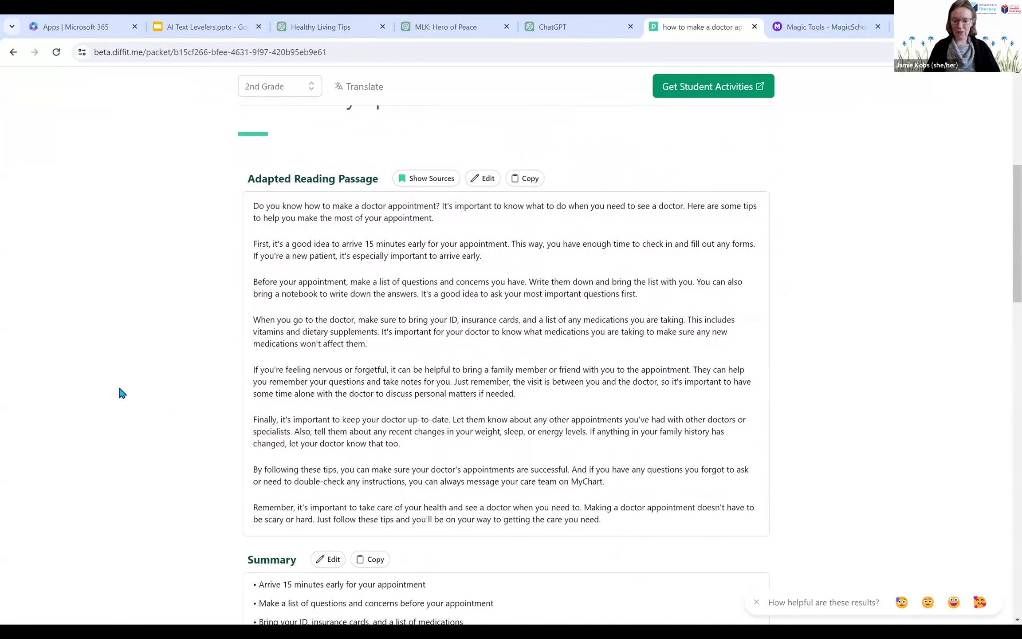
key(ctrl+plus)
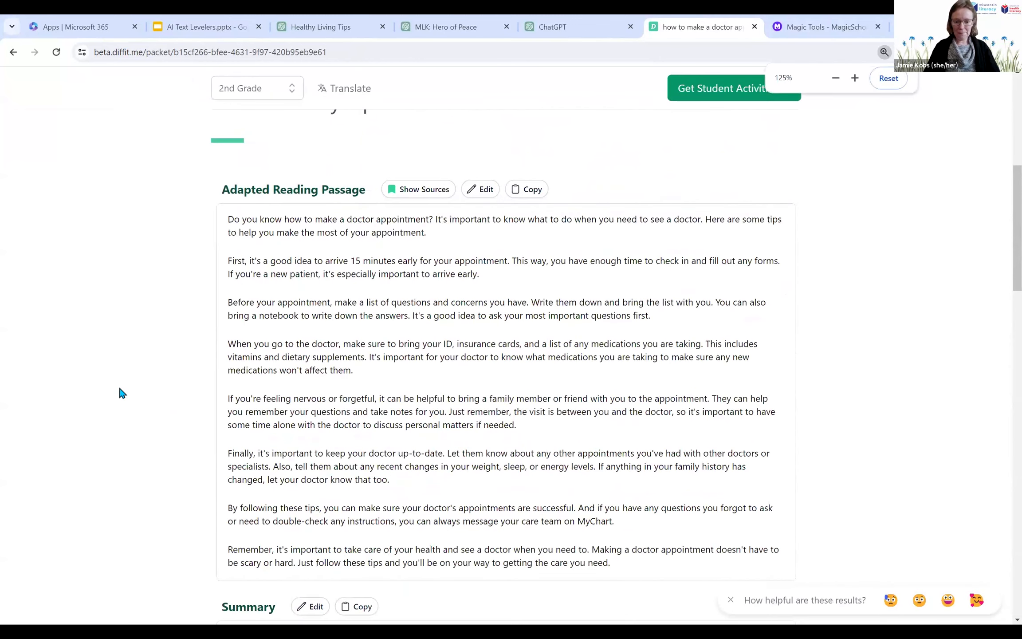
key(ctrl+plus)
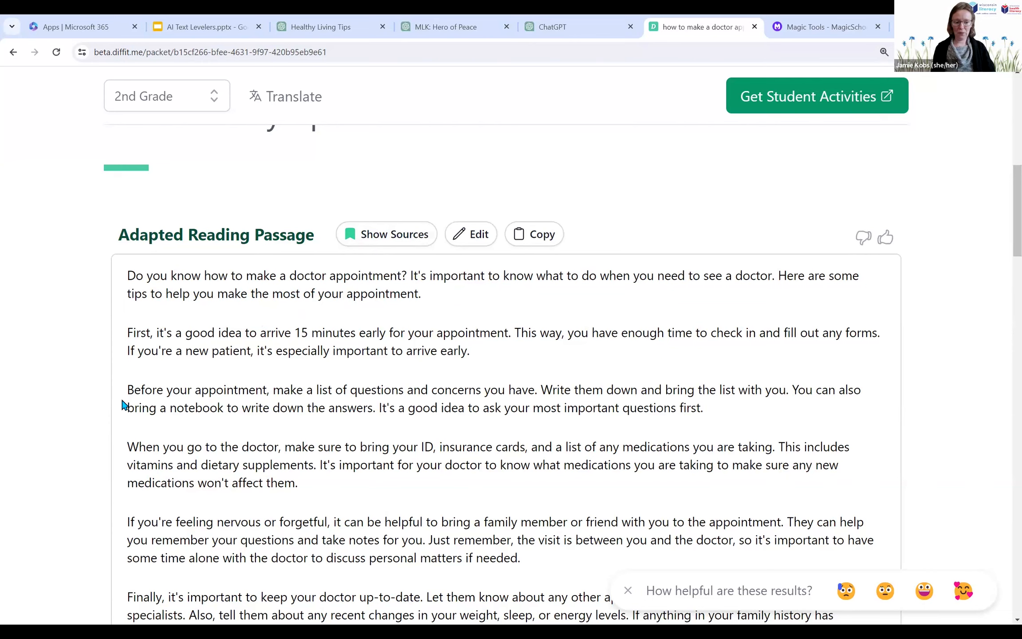
scroll(124, 404, down, 1)
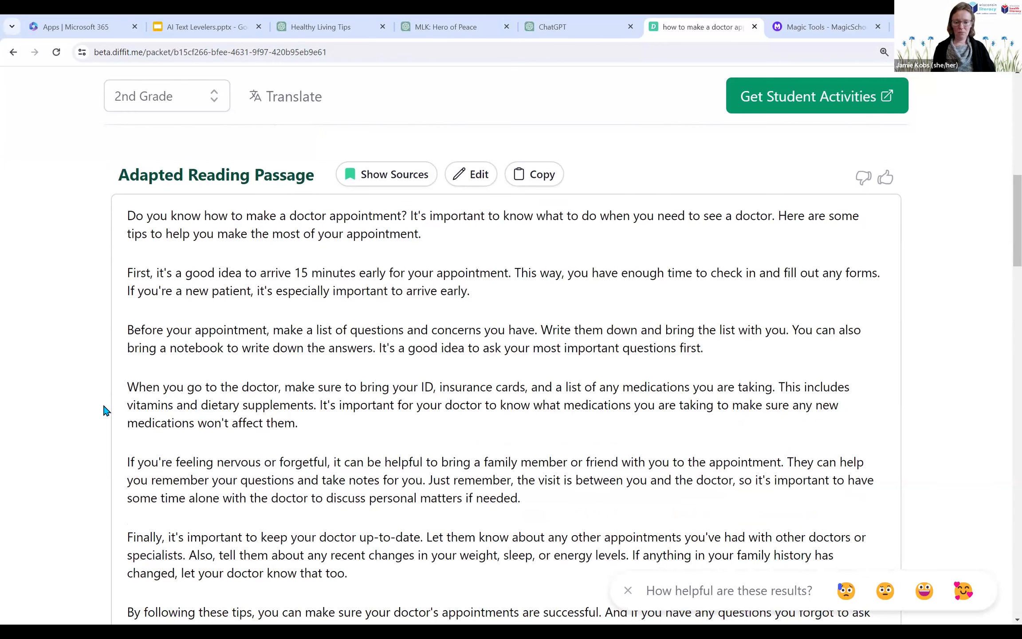
scroll(106, 410, down, 1)
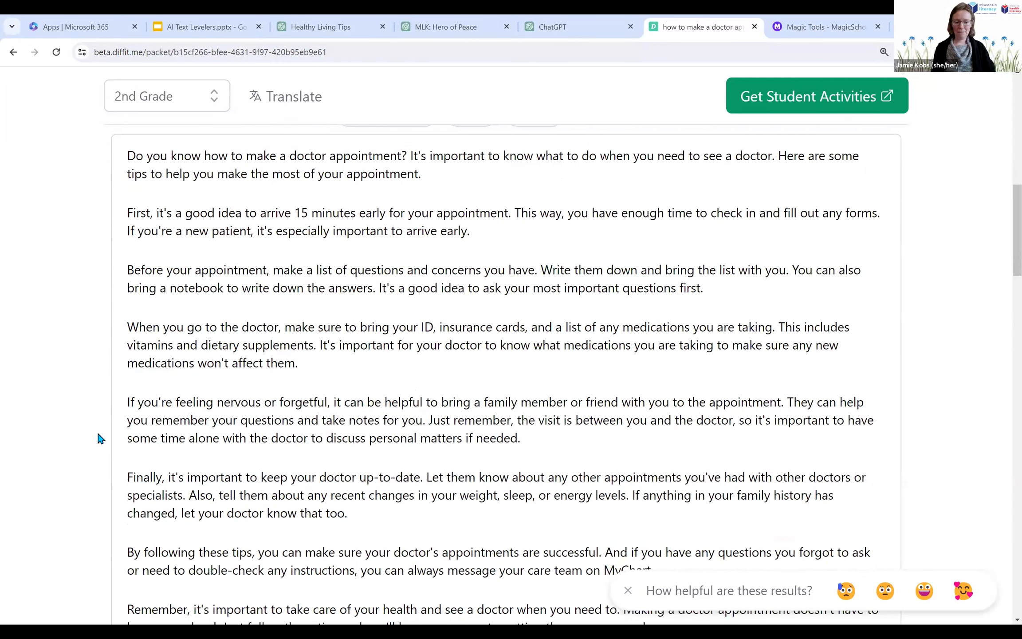
scroll(100, 441, down, 1)
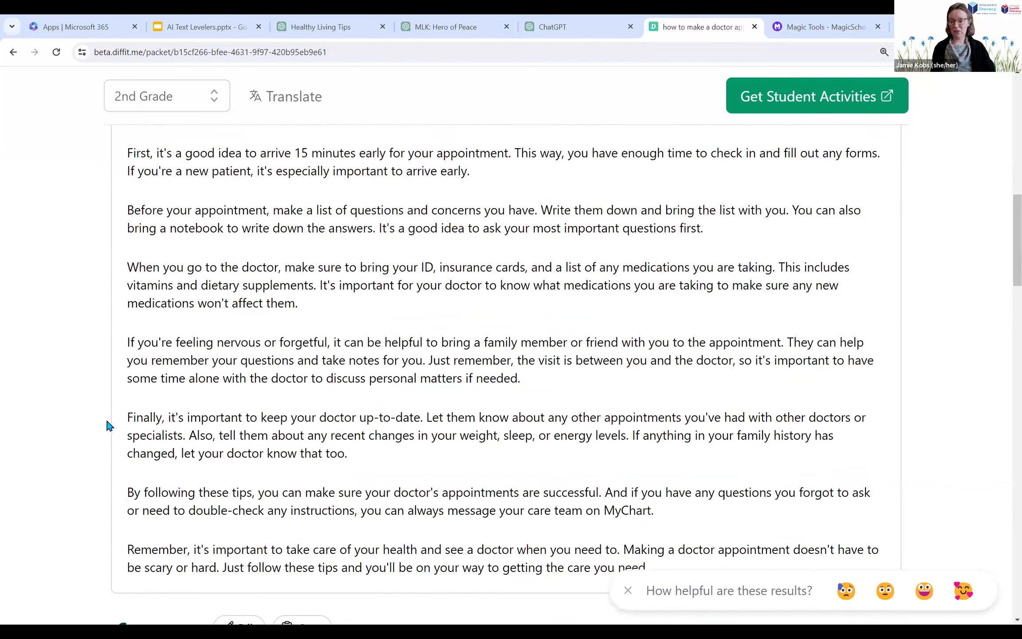
scroll(108, 421, down, 1)
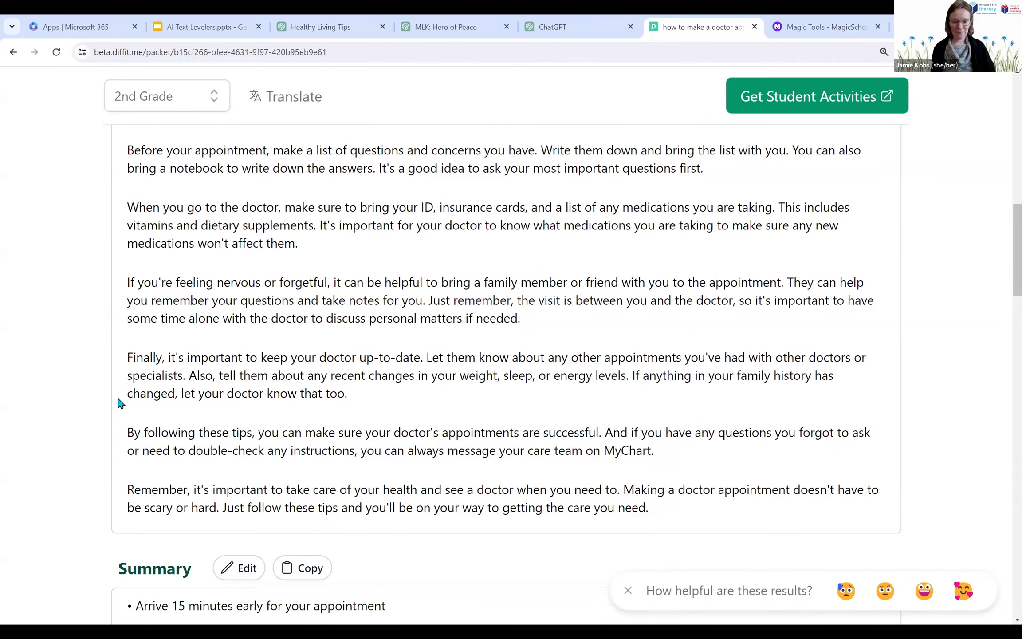
scroll(120, 403, down, 1)
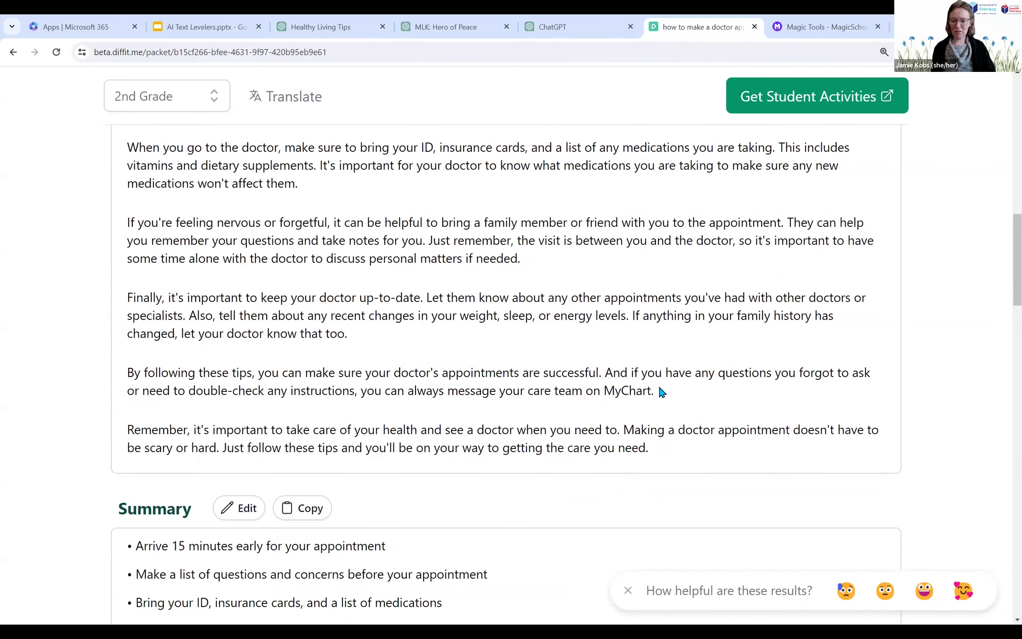
mouse_move(605, 391)
mouse_down()
mouse_move(657, 392)
mouse_move(604, 395)
mouse_up()
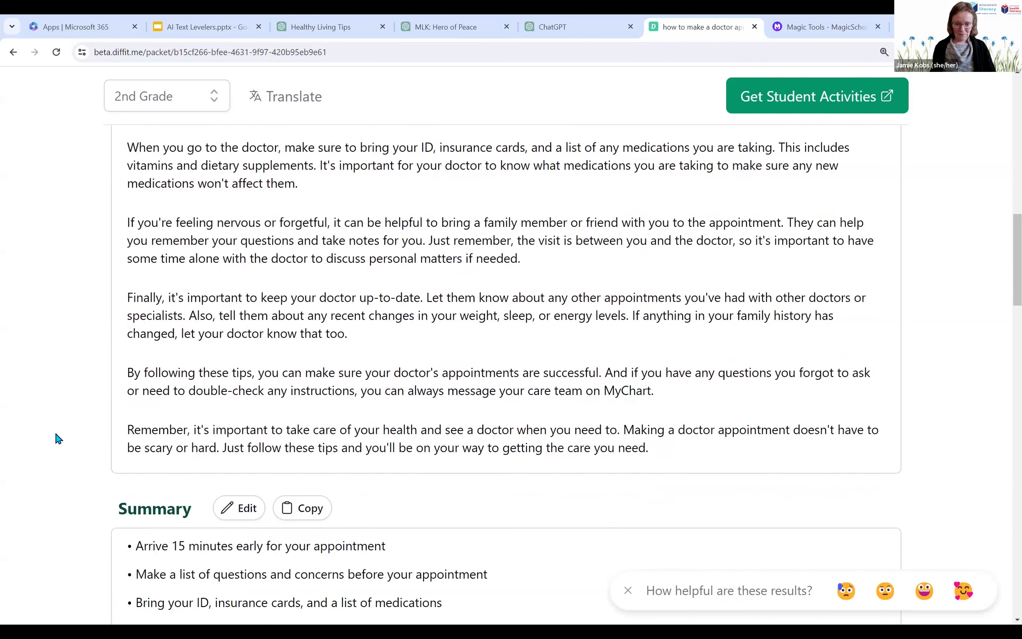
scroll(56, 438, up, 1)
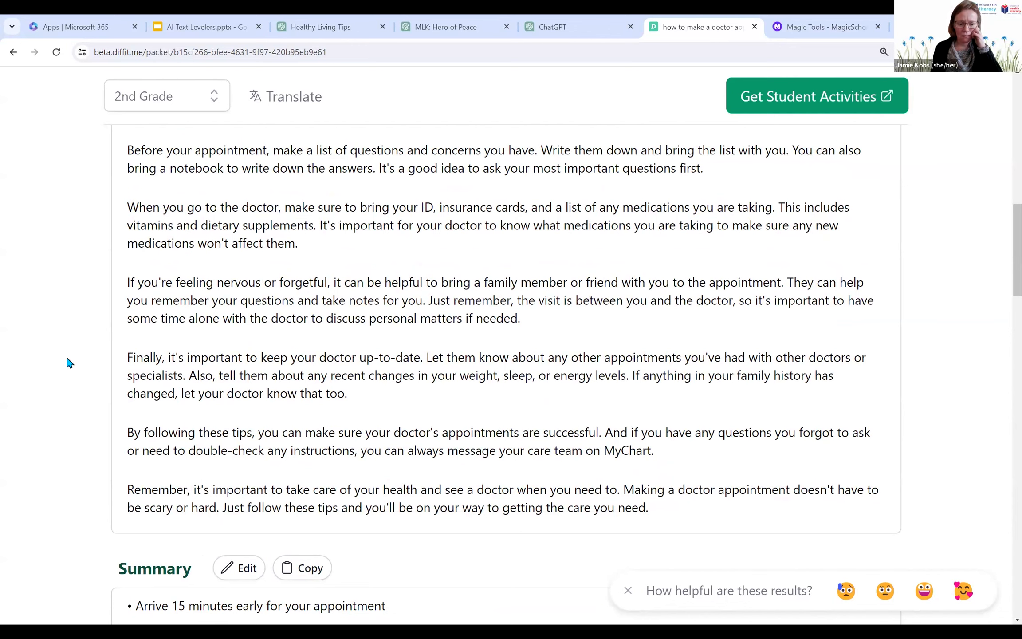
Step: Examine the end of the reading passage, the summary bullets and the key vocabulary words with their definitions
scroll(69, 362, down, 1)
scroll(69, 362, down, 1)
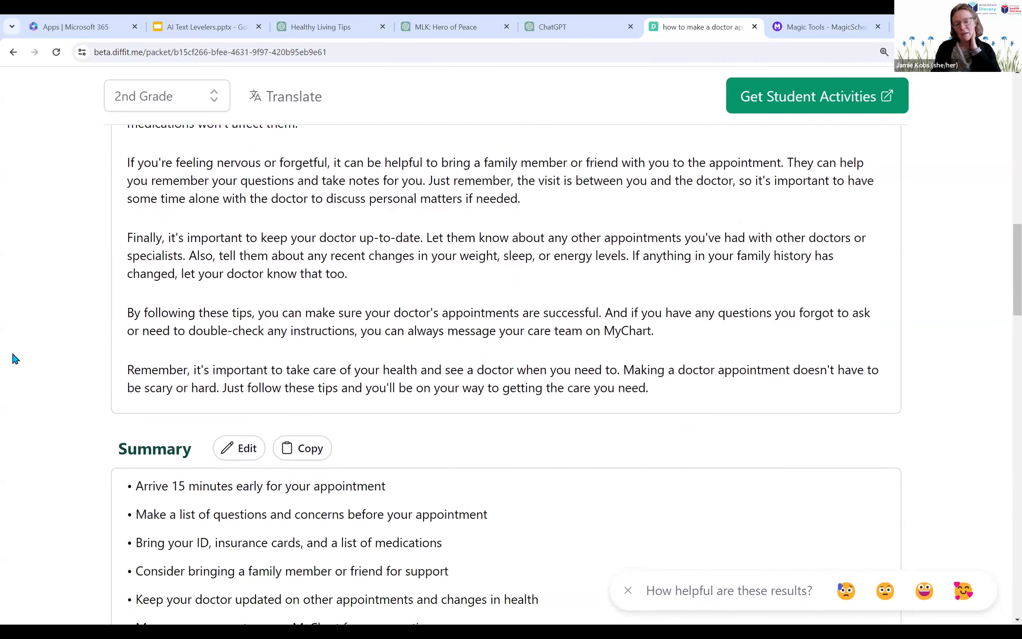
scroll(69, 419, down, 1)
scroll(71, 415, down, 1)
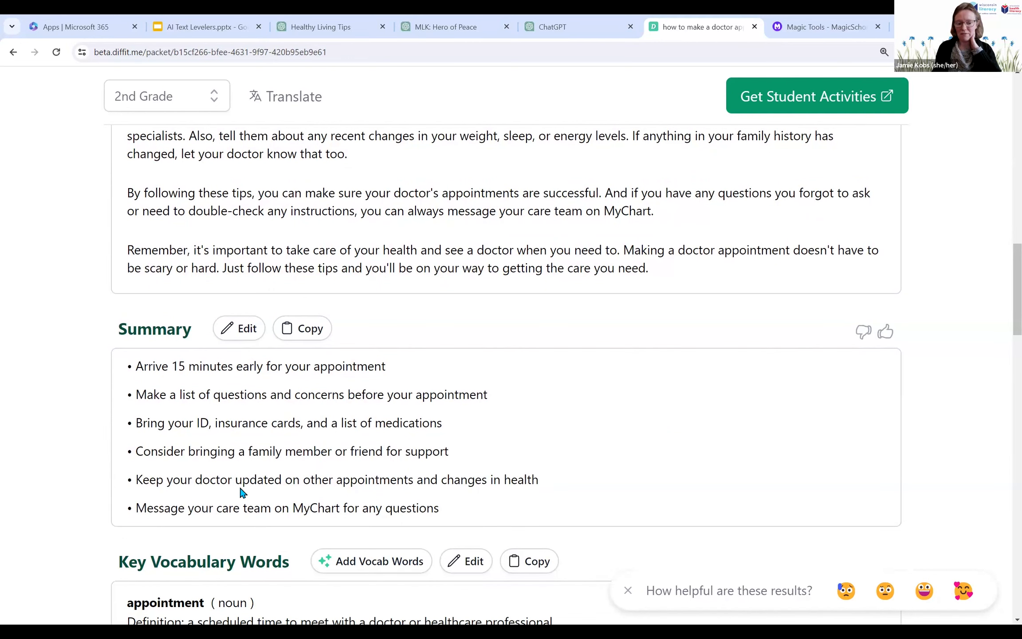
scroll(129, 496, down, 3)
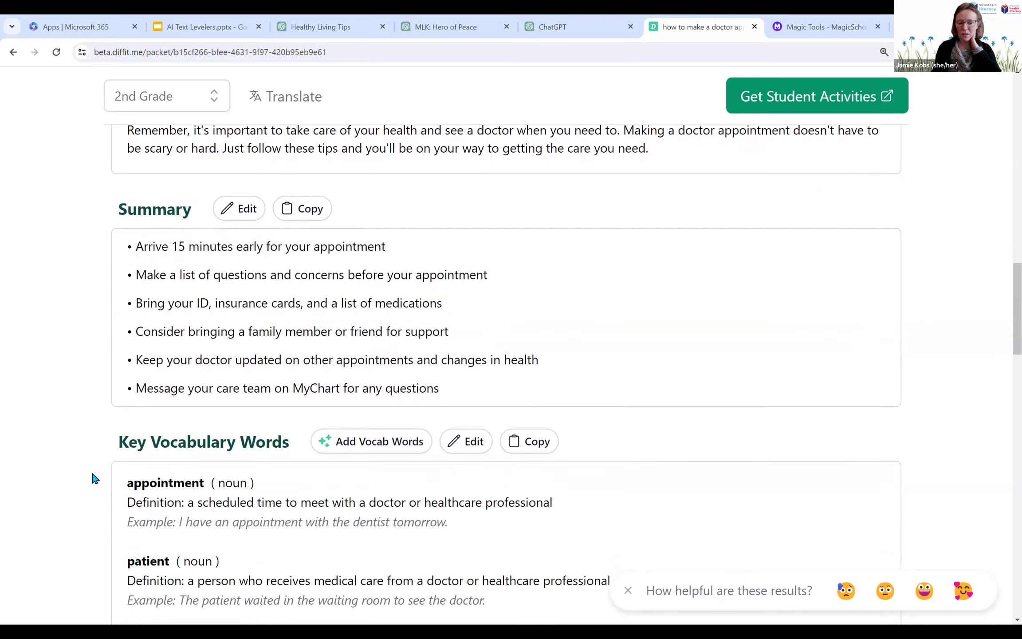
scroll(94, 458, down, 2)
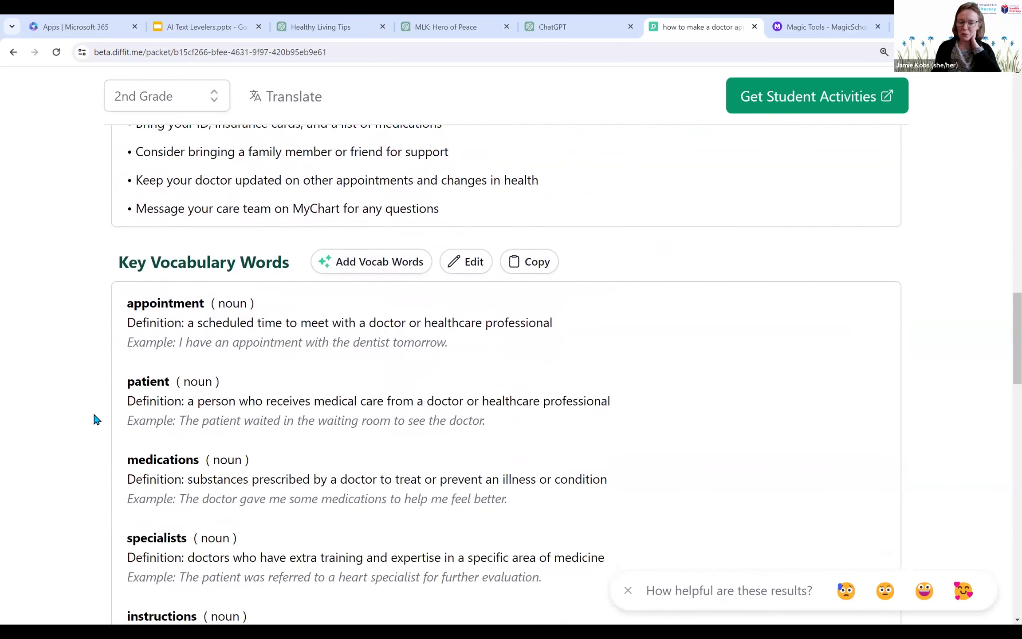
scroll(61, 349, up, 2)
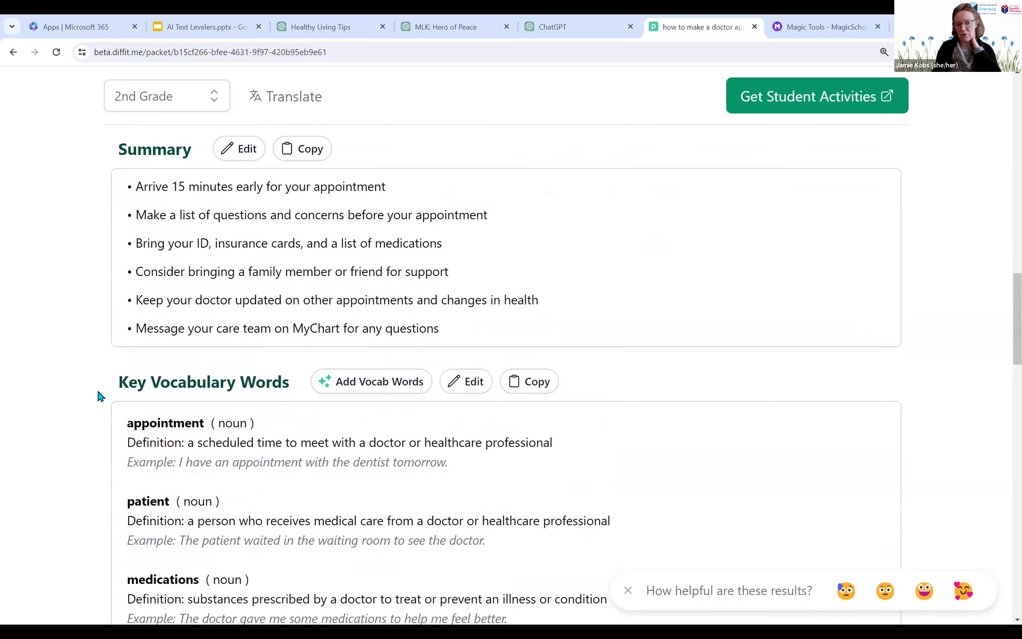
scroll(98, 390, down, 2)
scroll(98, 385, down, 2)
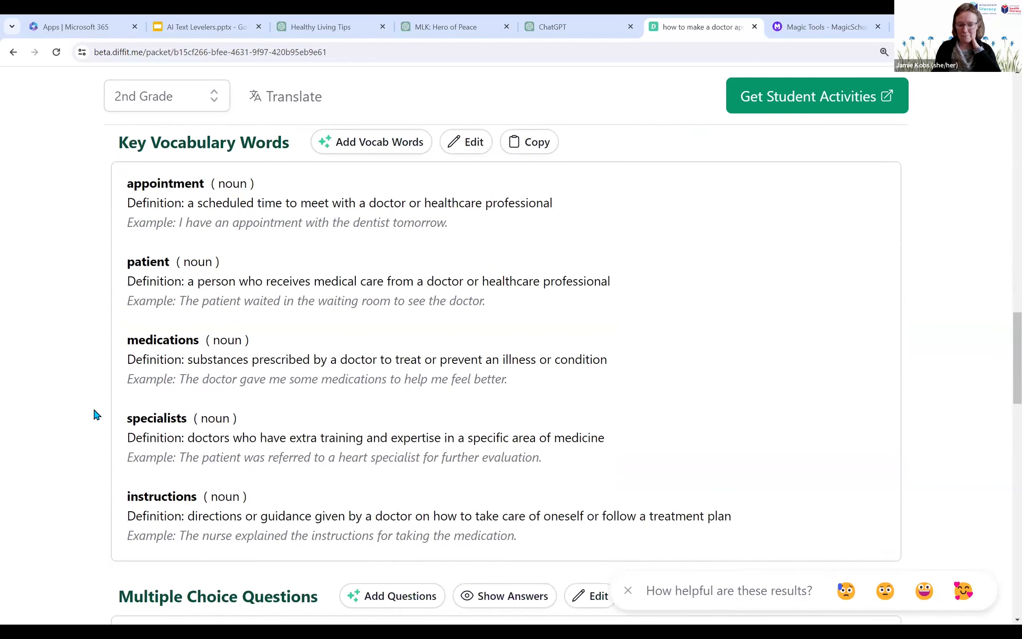
Step: Examine the multiple choice questions, short answer questions and open-ended prompts, and return to the summary
scroll(96, 385, down, 2)
scroll(97, 399, down, 1)
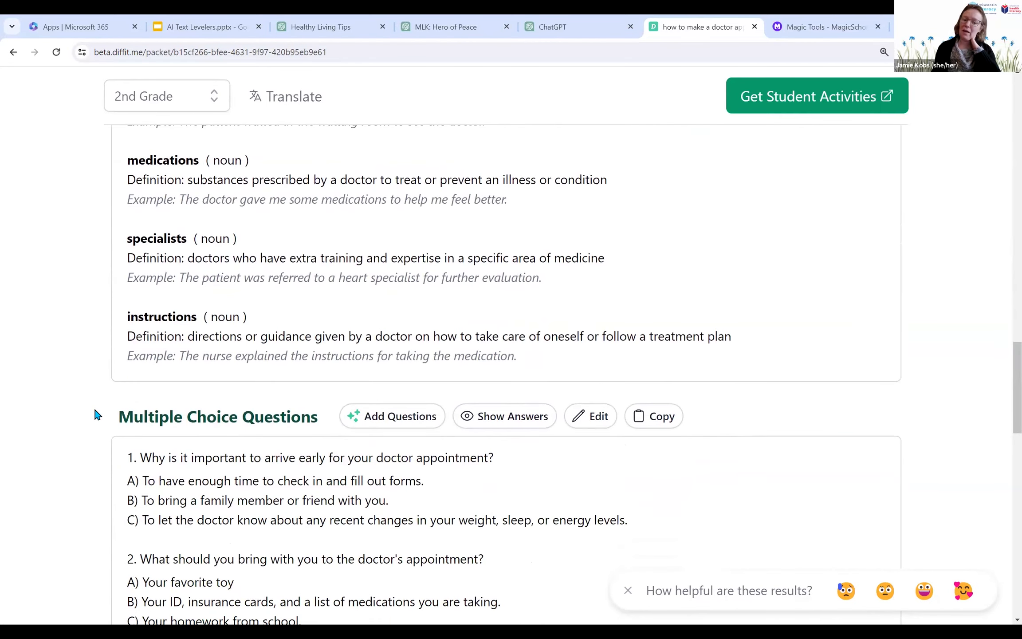
scroll(95, 412, down, 2)
scroll(108, 395, down, 1)
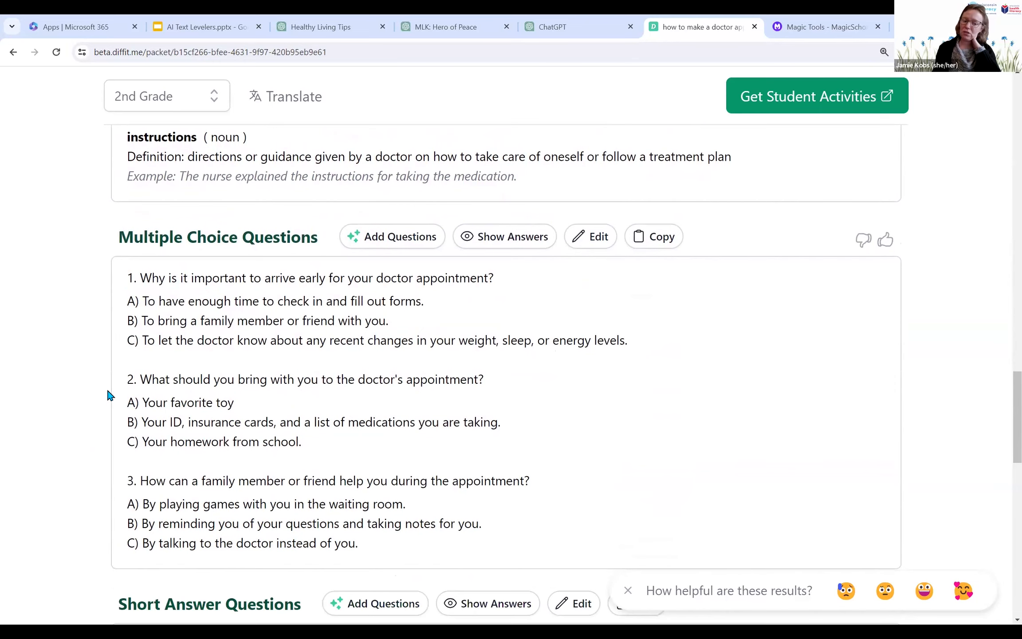
scroll(108, 426, down, 1)
scroll(108, 435, down, 2)
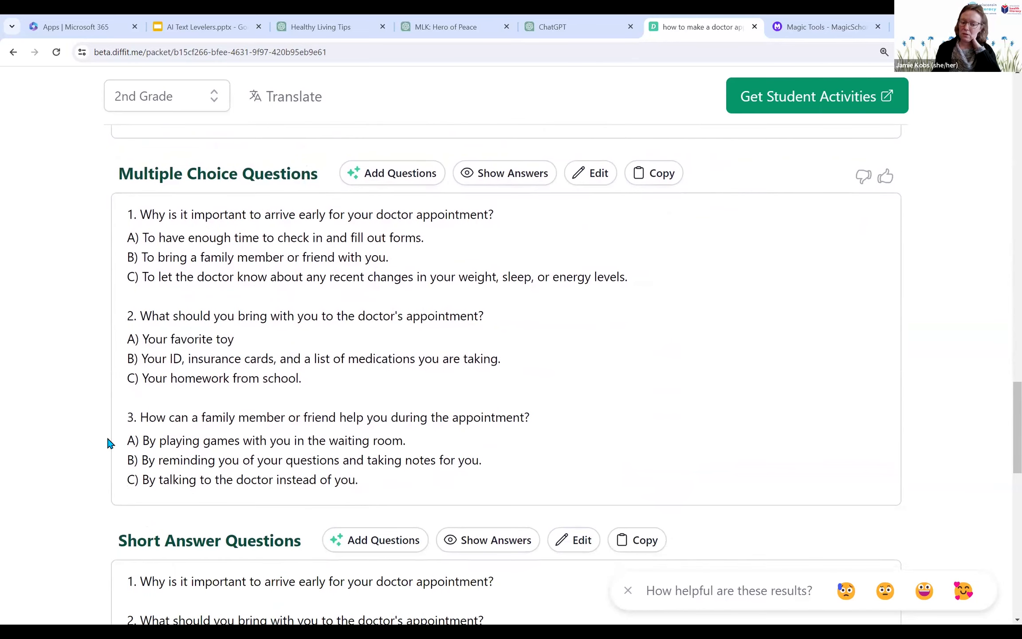
scroll(111, 426, down, 1)
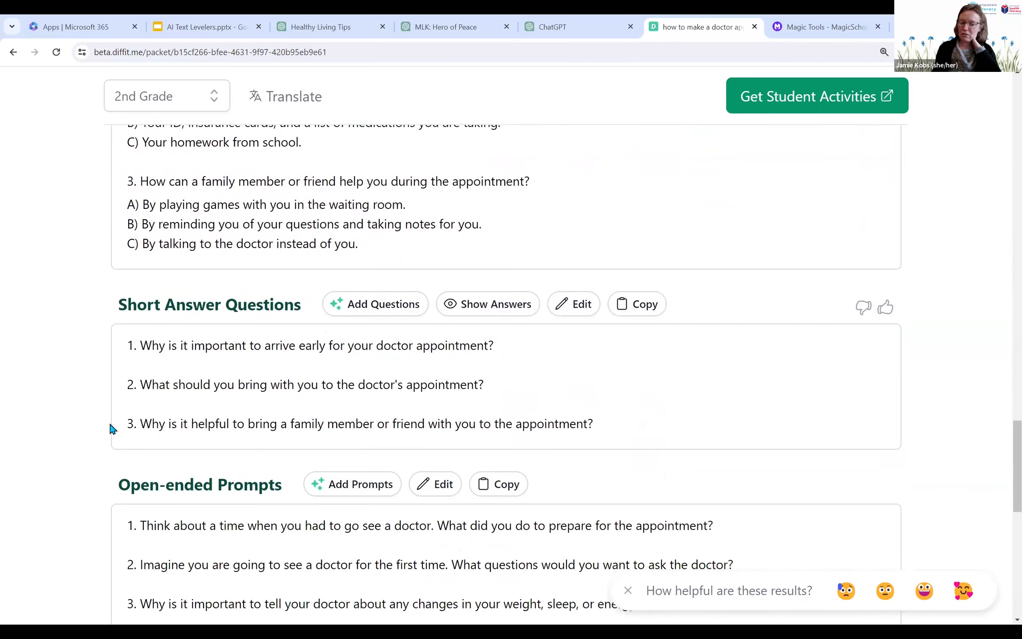
scroll(109, 441, down, 1)
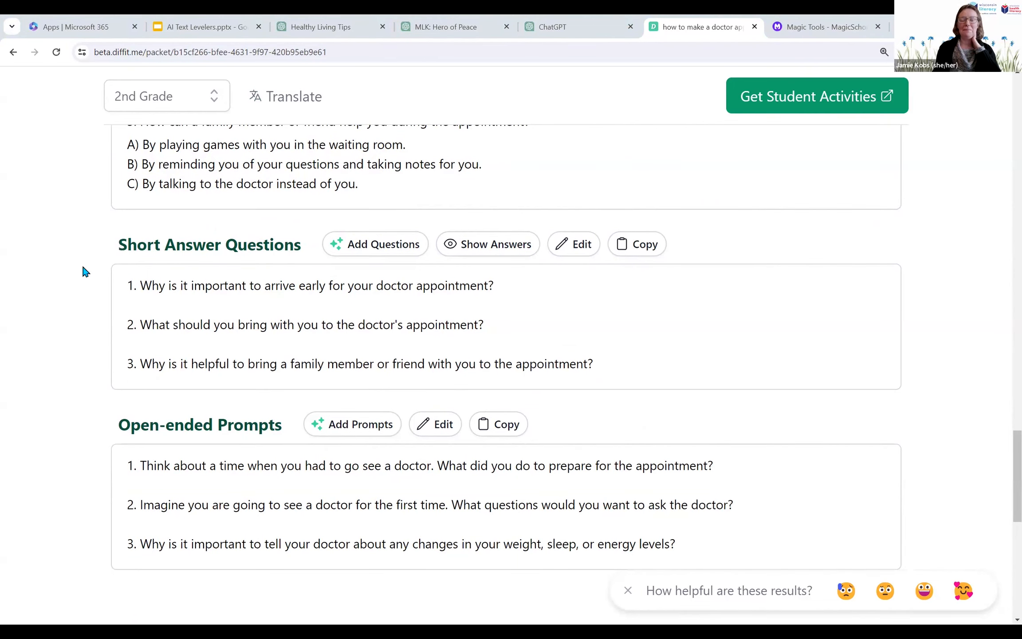
scroll(84, 271, up, 10)
scroll(86, 284, up, 8)
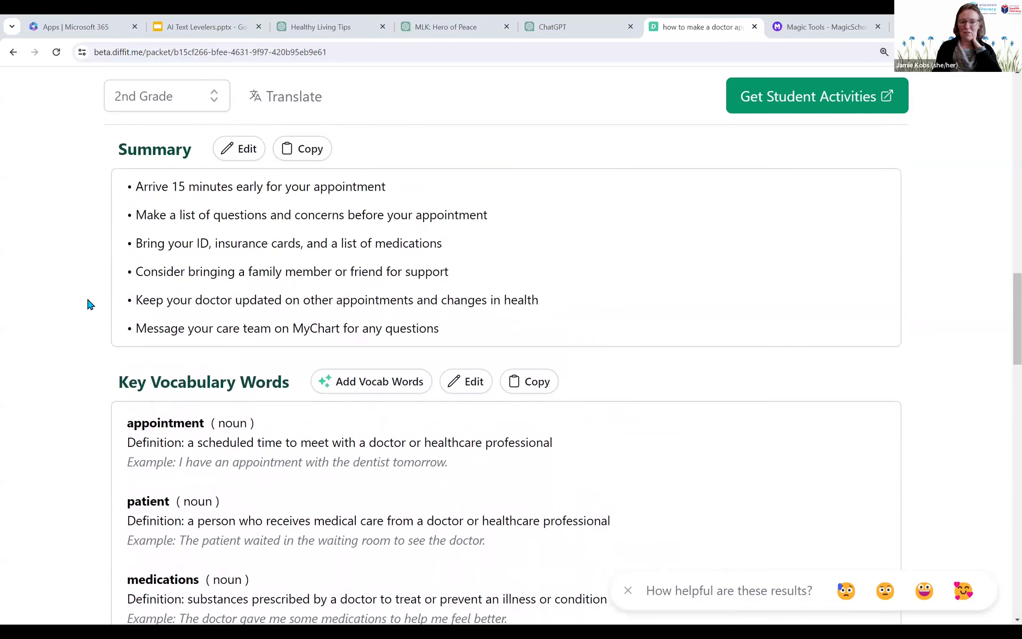
scroll(87, 304, up, 4)
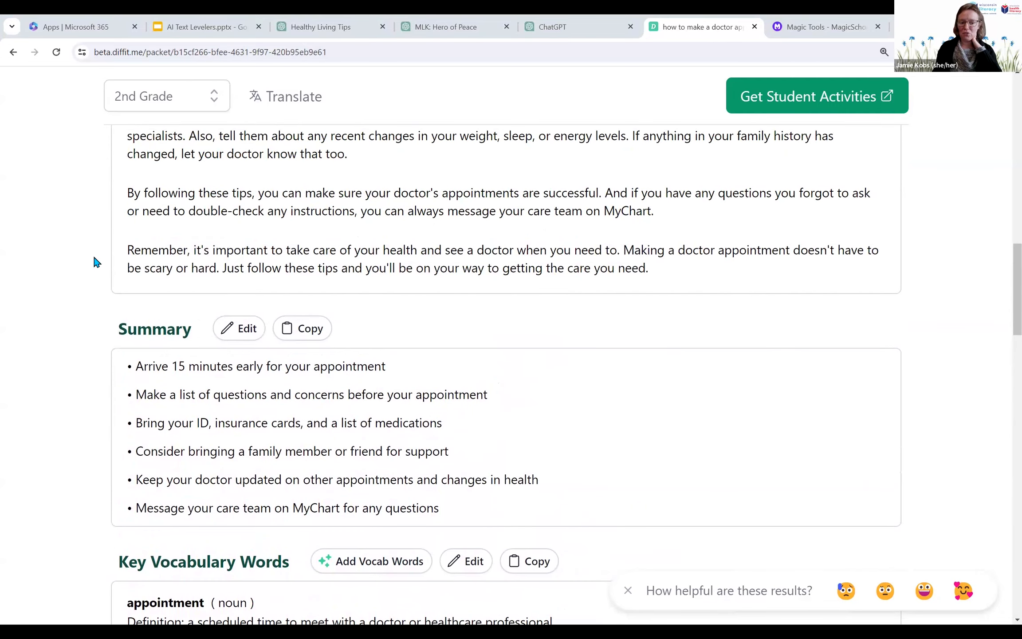
scroll(95, 266, down, 4)
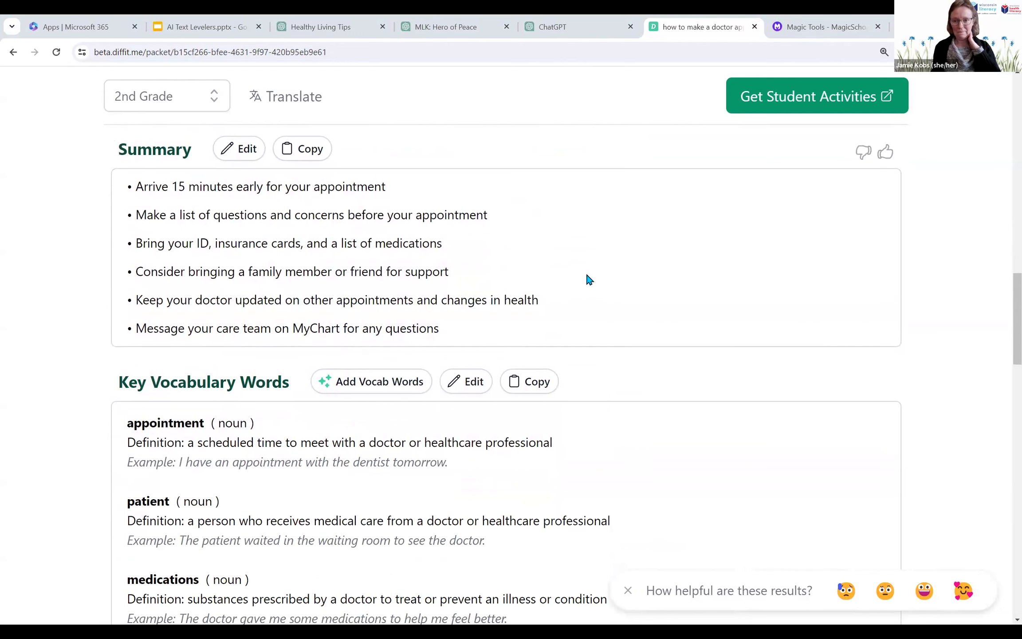
Step: Switch to MagicSchool, look over the available tools and open the Informational Texts generator
click(805, 30)
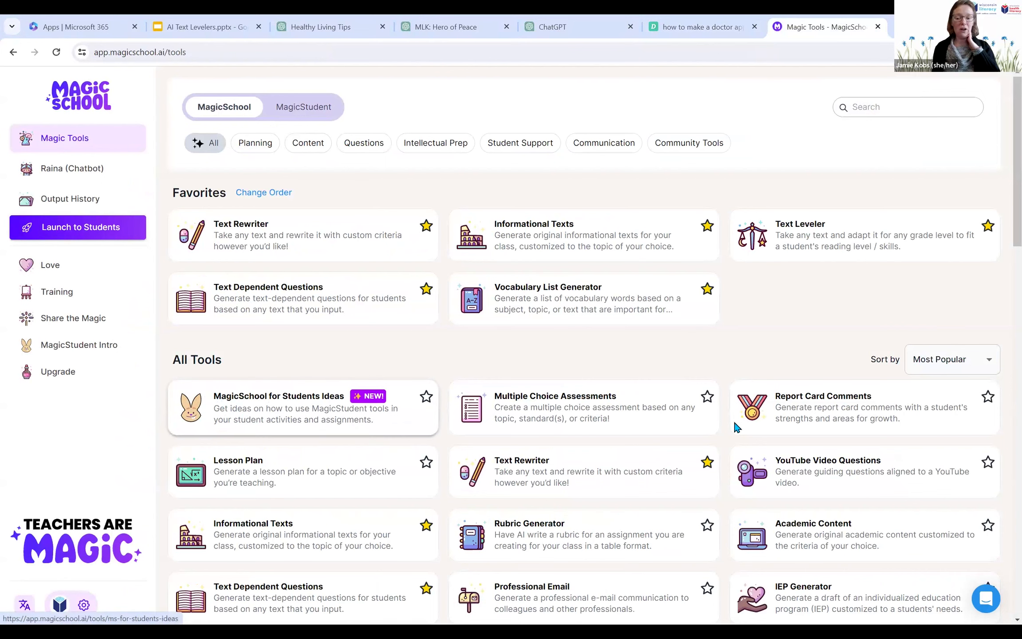
scroll(583, 503, down, 1)
scroll(583, 503, down, 1)
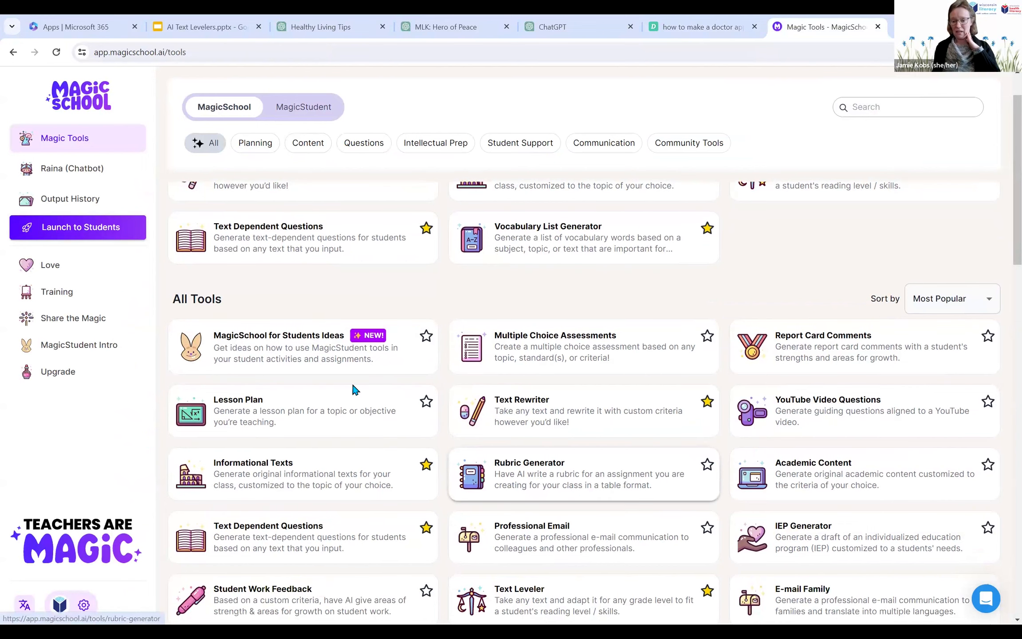
scroll(419, 490, down, 1)
scroll(419, 490, up, 1)
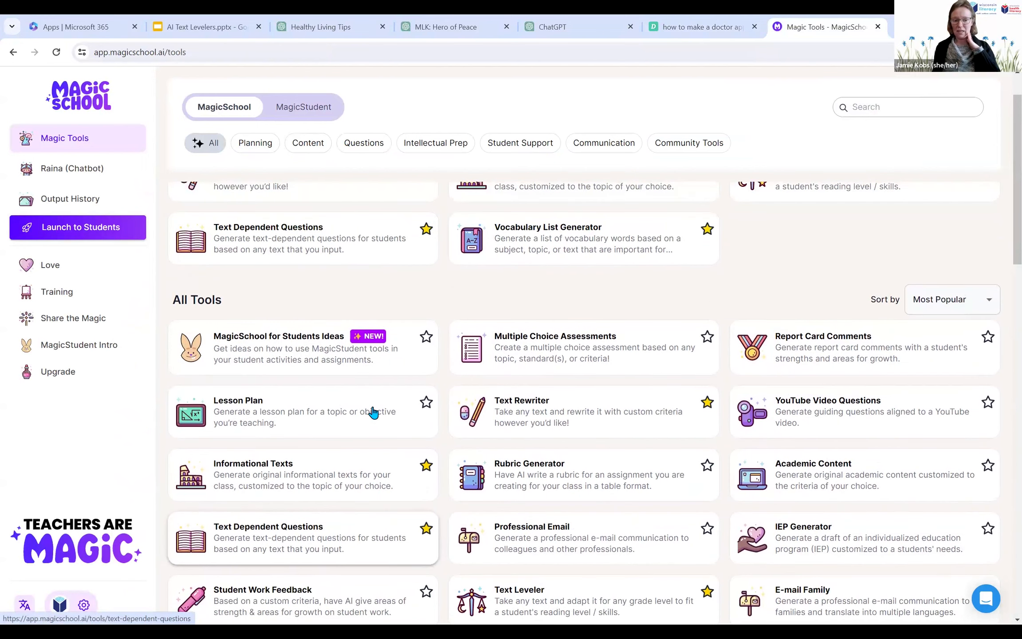
scroll(212, 211, up, 2)
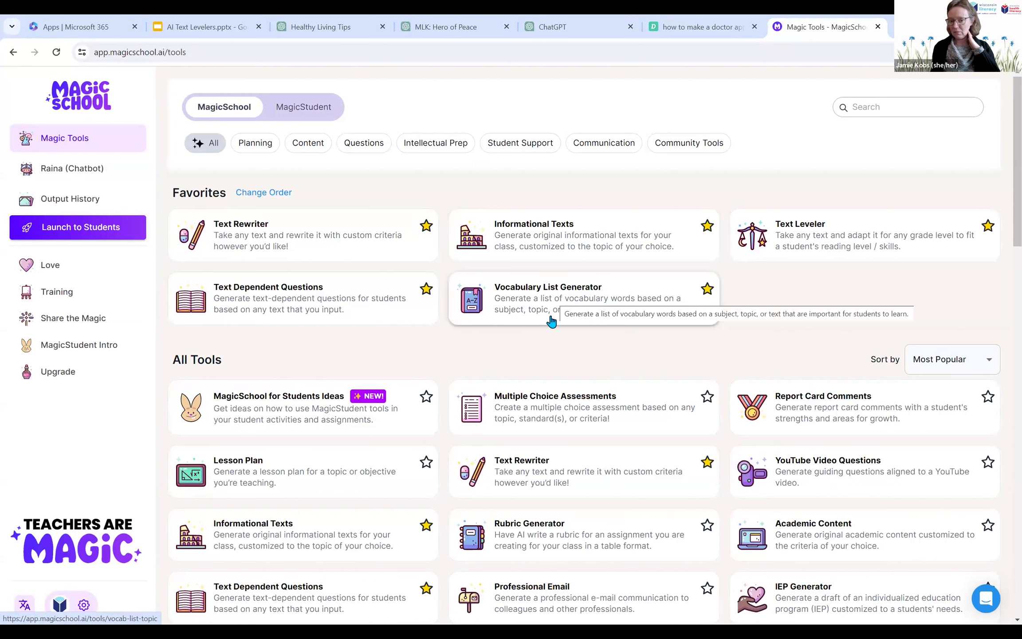
click(534, 247)
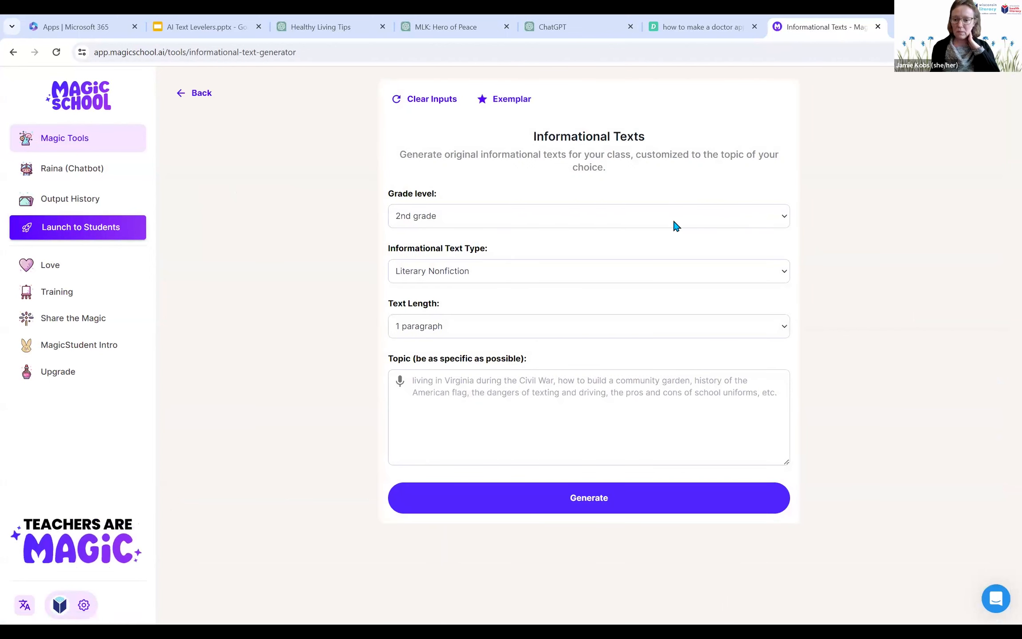
Step: Generate an Expository text on "how to make a doctor appointment, including available times and symptoms or reason for the appointment"
click(518, 277)
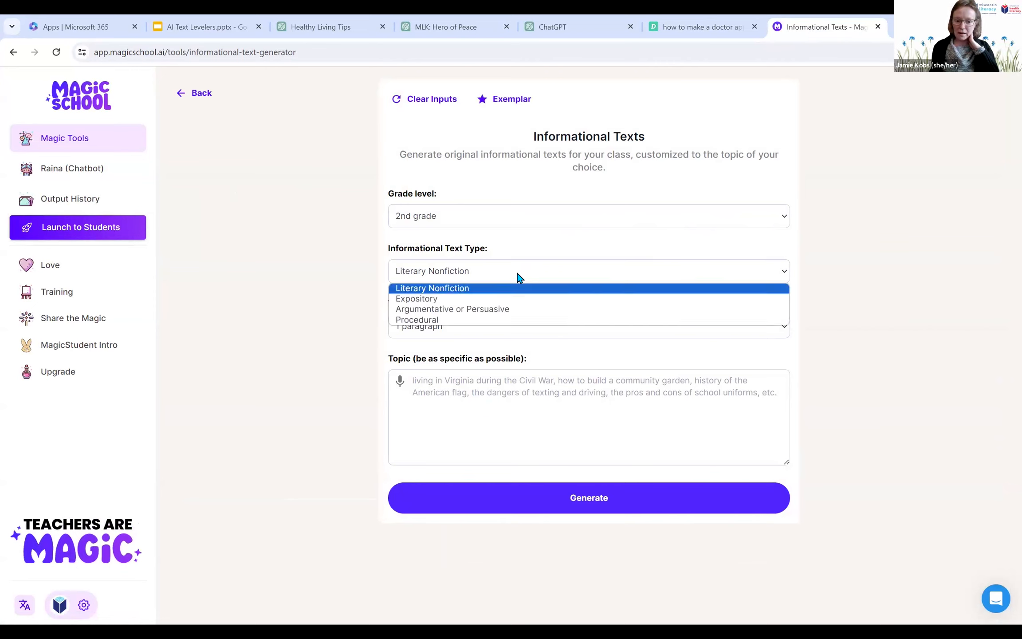
click(445, 299)
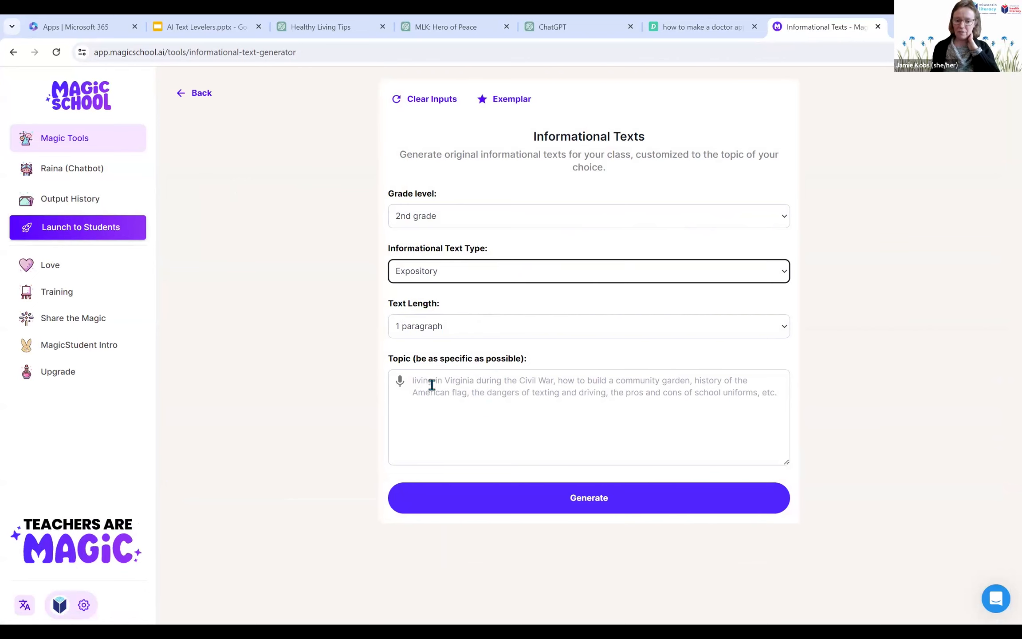
click(513, 390)
text(how to make a doctor appoin)
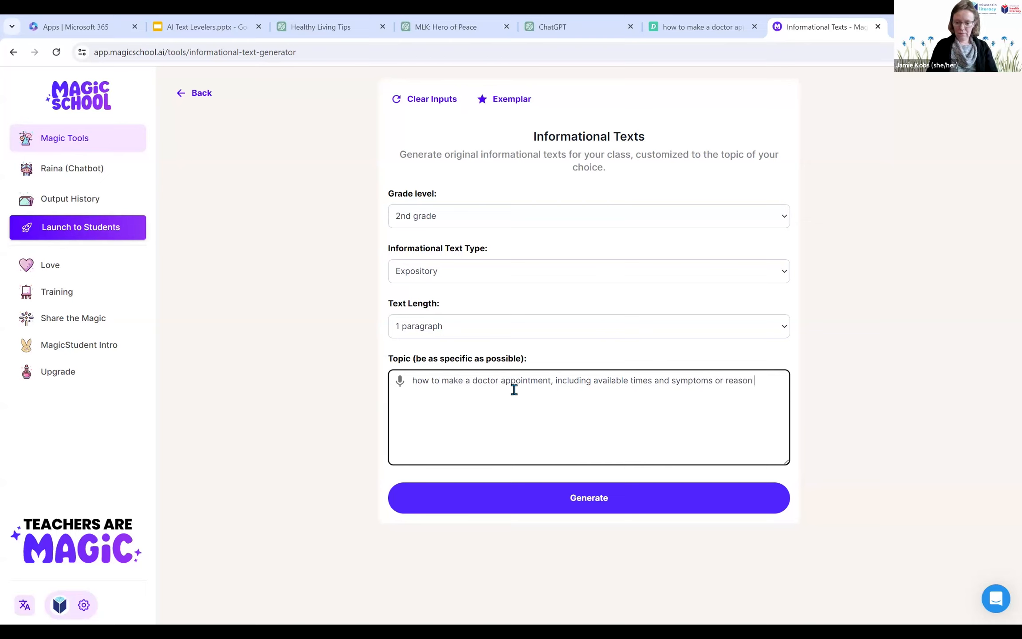
text(tment)
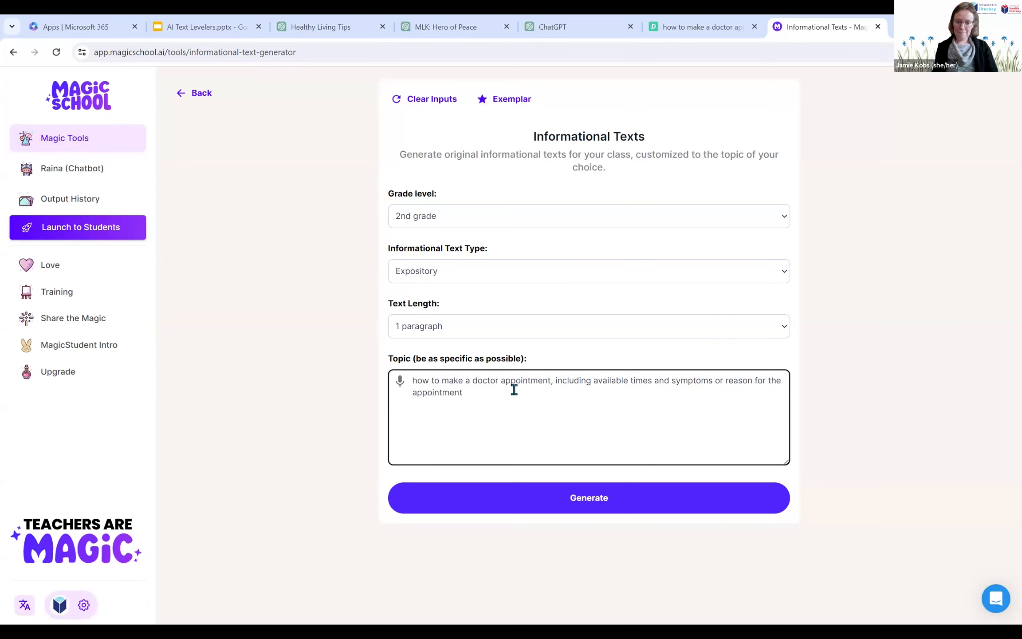
click(521, 500)
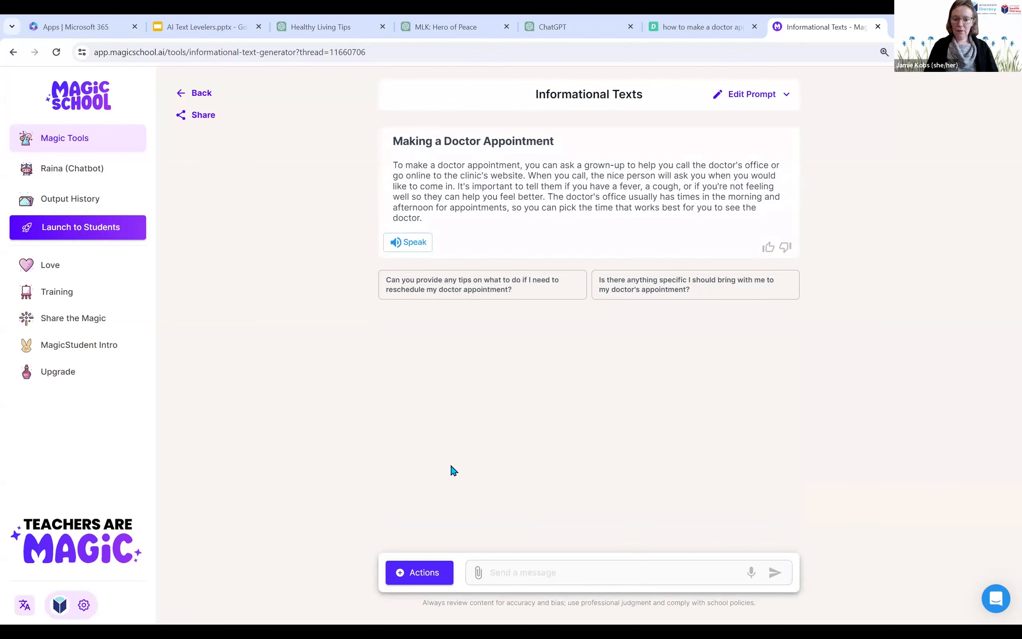
Step: Enlarge the page and read the generated doctor appointment paragraph, marking the start of the word "grown-up"
key(ctrl+plus)
key(ctrl+plus)
key(ctrl+plus)
key(ctrl+plus)
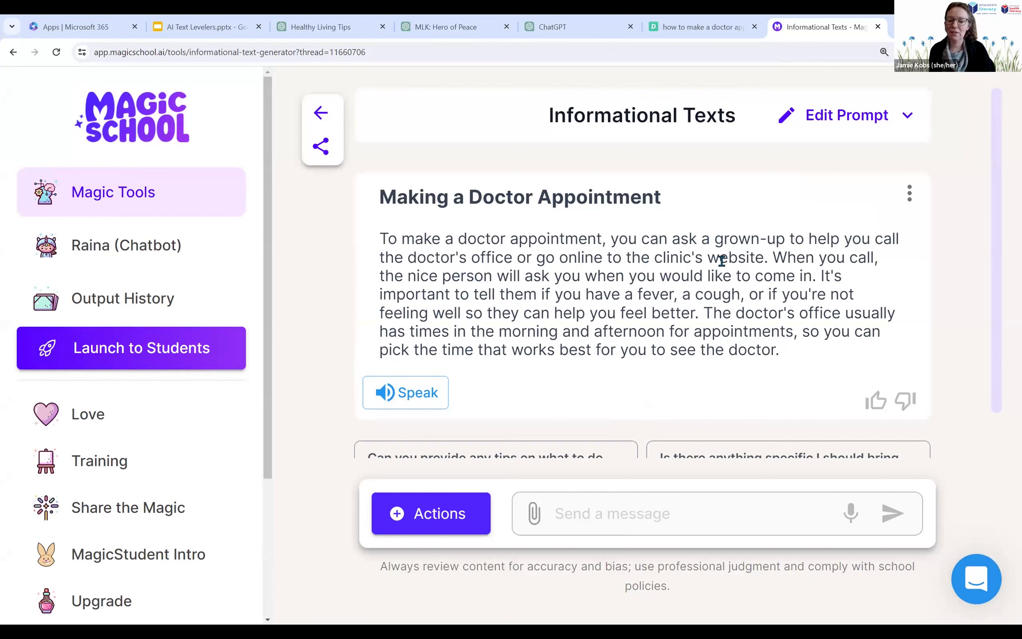
drag(716, 237, 728, 235)
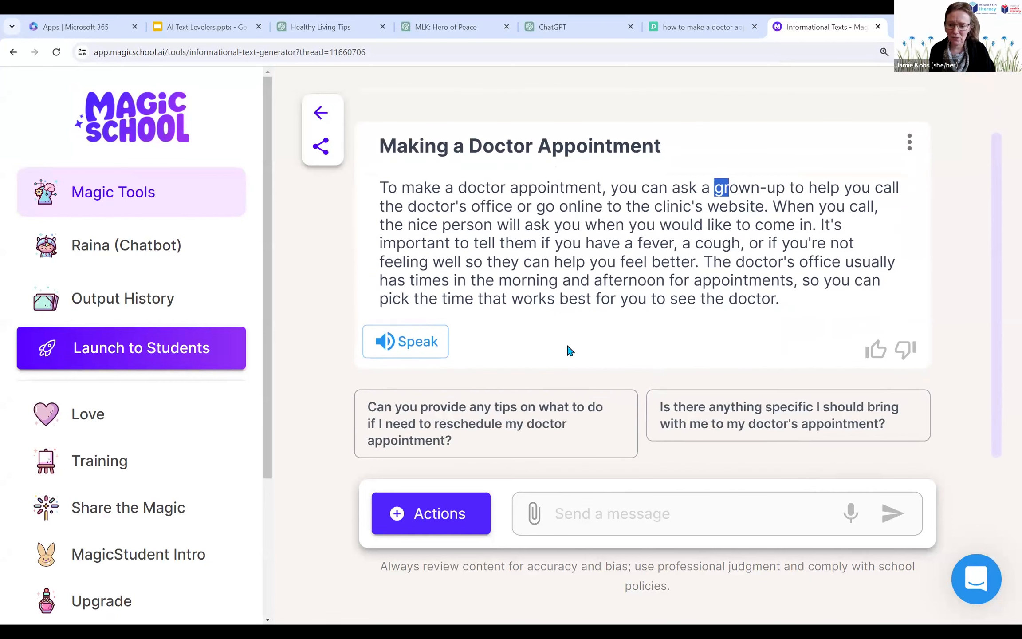
Step: Reopen the prompt for editing and add a new line to the topic: "The reader is an adult."
scroll(568, 351, up, 1)
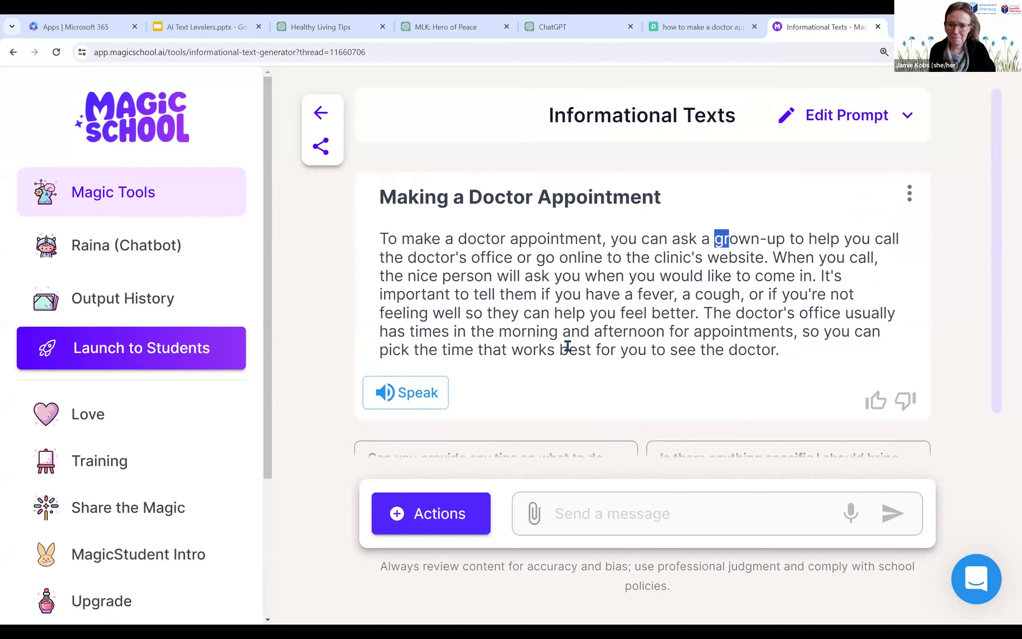
click(840, 125)
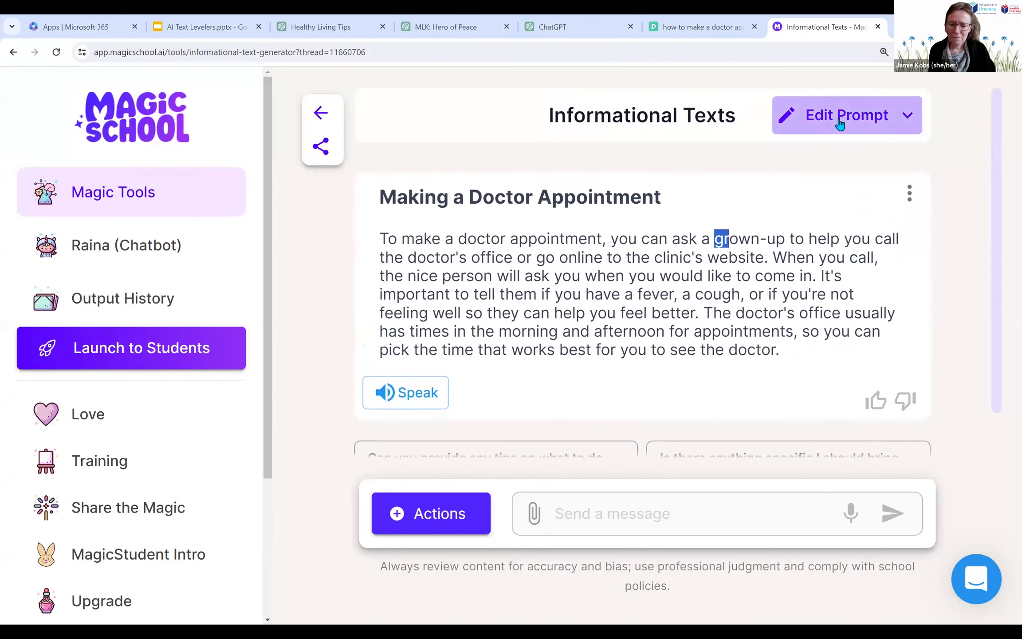
scroll(638, 348, down, 5)
scroll(617, 355, down, 3)
click(716, 278)
key(Return)
text(The reader )
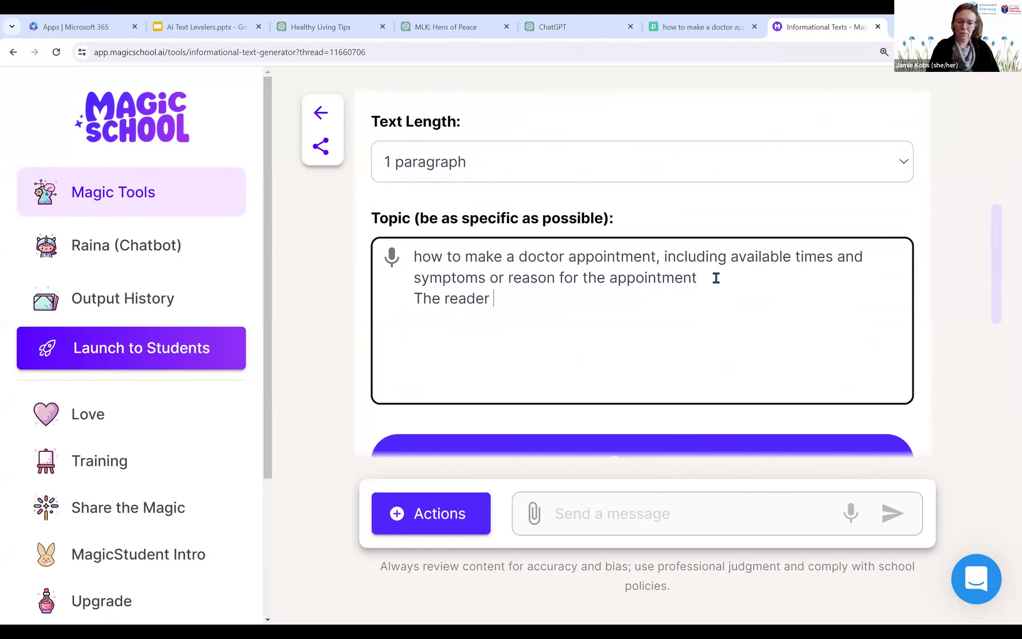
text(is an adult.)
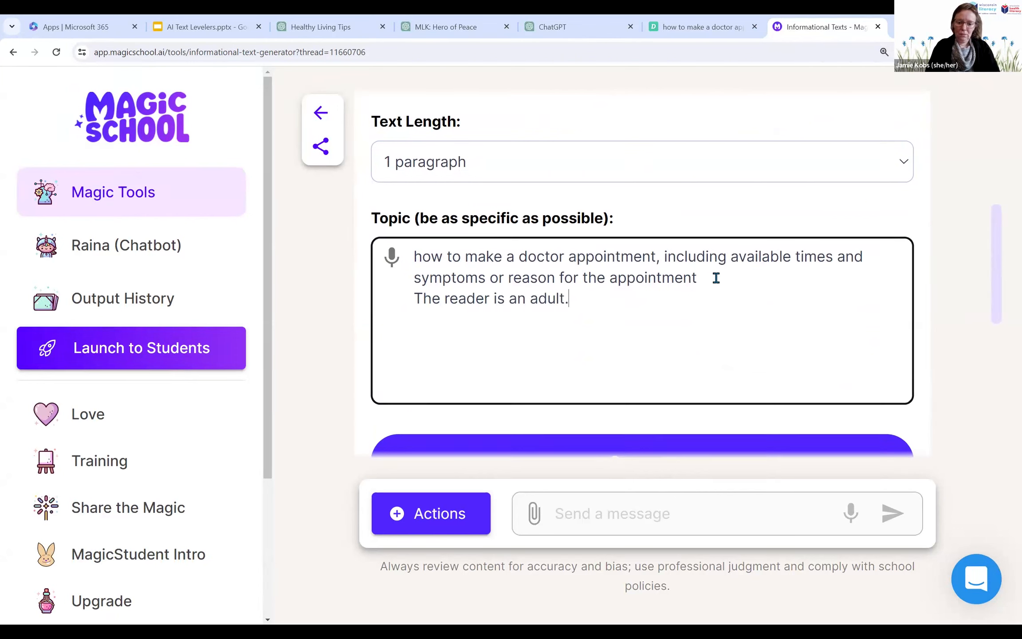
text( Don't use)
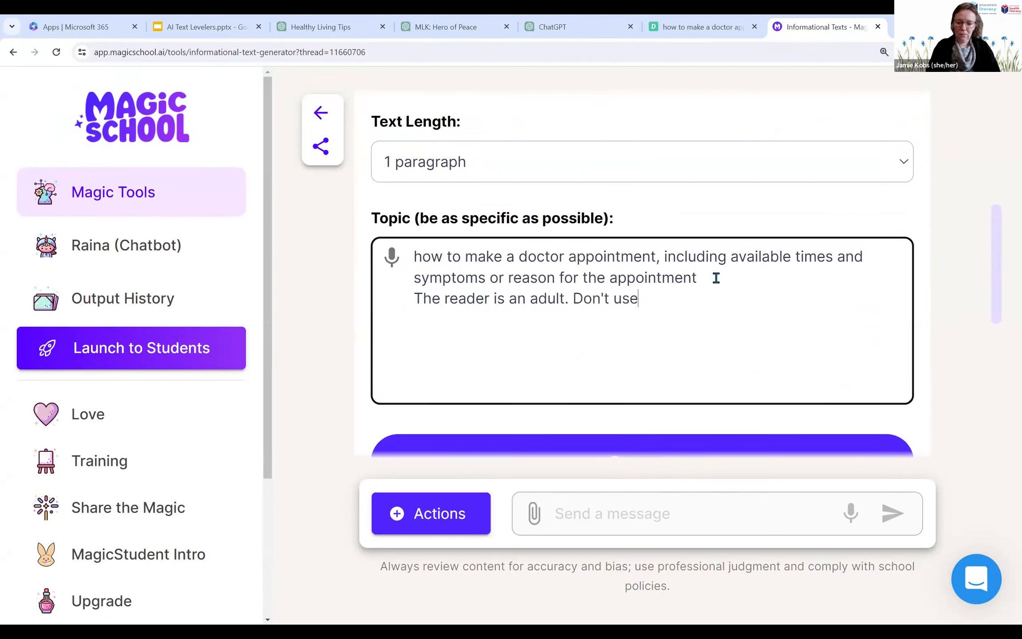
text( the w)
Step: Extend the topic with the instruction "Don't use the word "grown up" or suggest asking a grown up"
key(BackSpace)
key(BackSpace)
key(BackSpace)
key(BackSpace)
text(the waord)
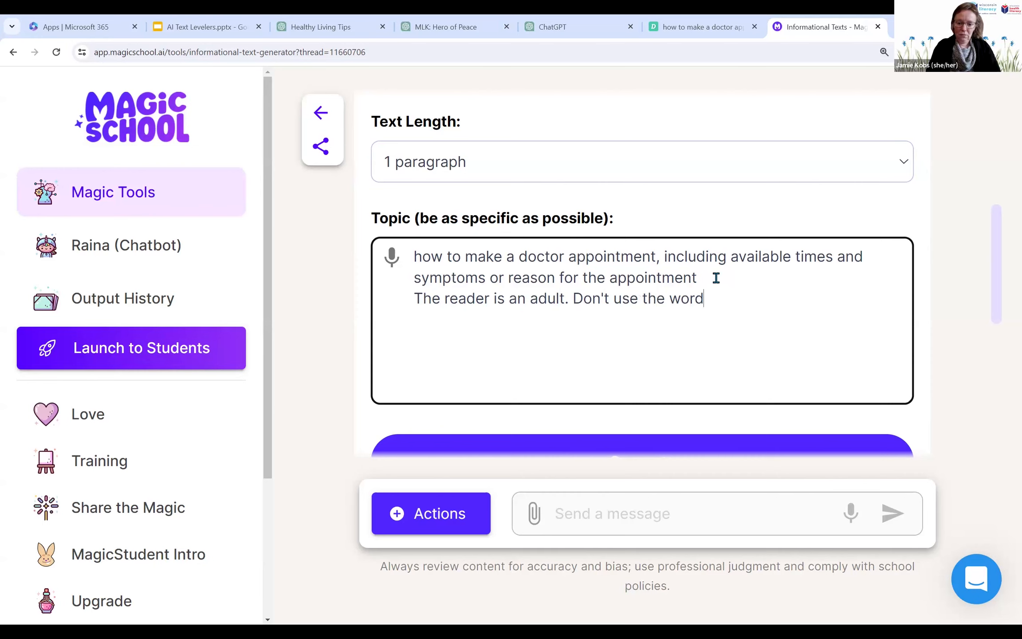
text( "grown up" or)
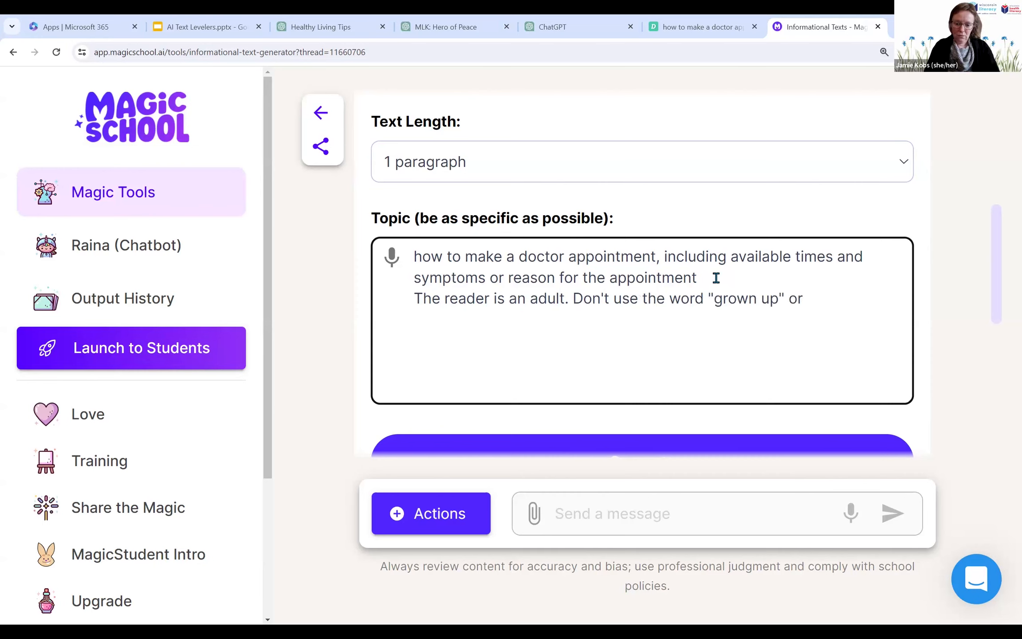
text( suggest a)
text(sking a )
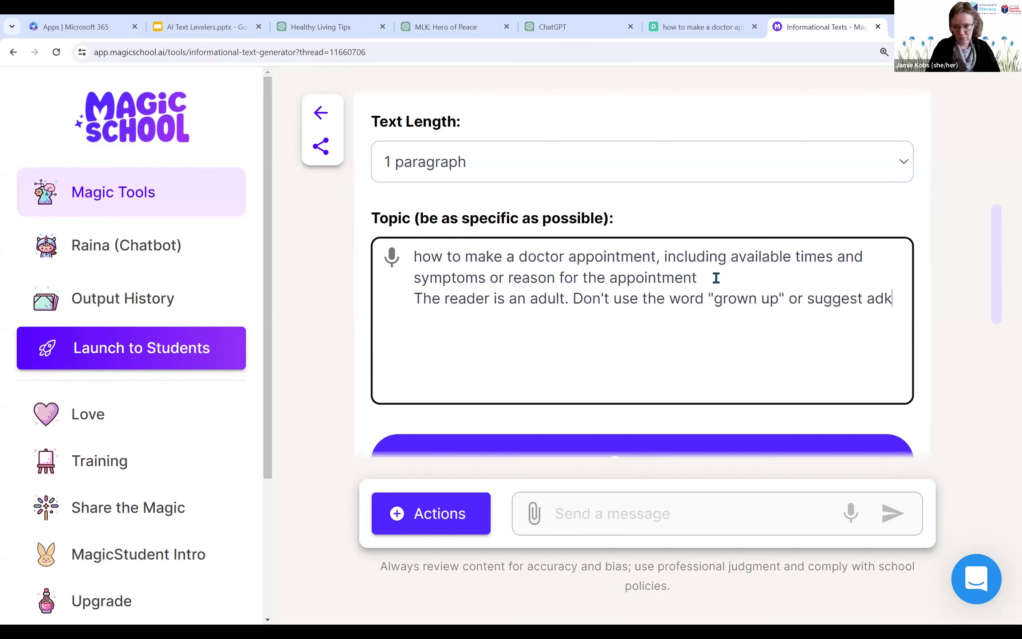
text(grown up)
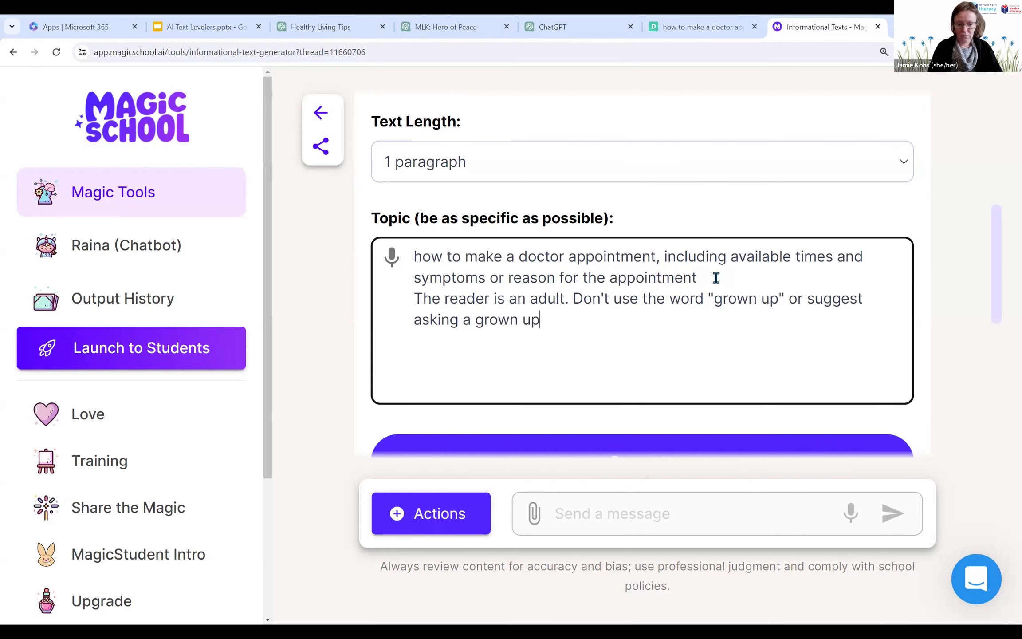
Step: Regenerate the informational text on making a doctor appointment with the added adult-reader instructions
scroll(577, 275, down, 4)
click(602, 303)
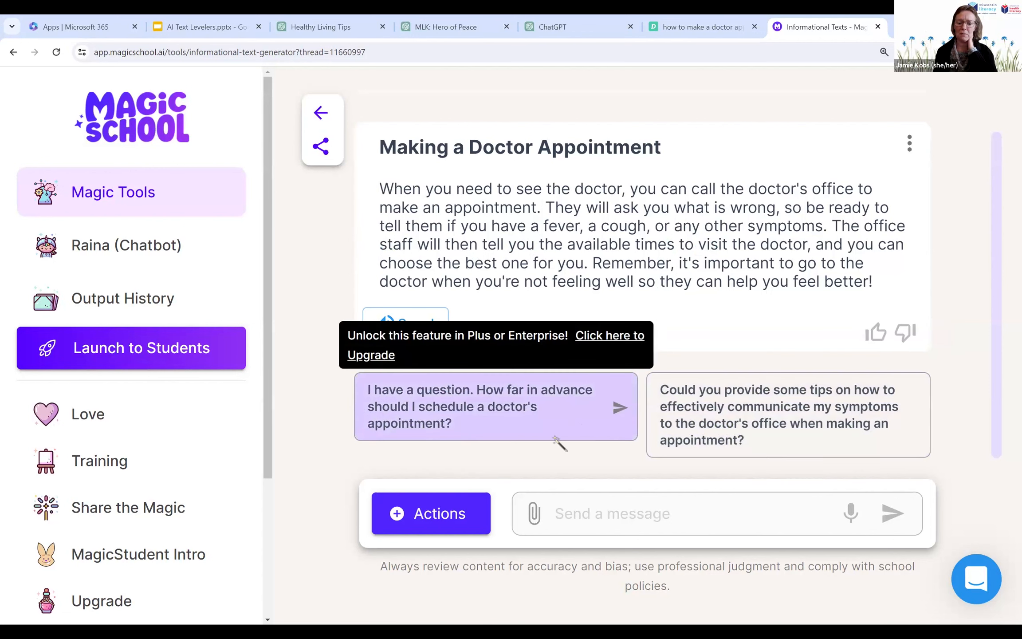
Step: Examine the follow-up actions for the generated text, including the question types and the available translation languages, and close them without applying any
click(427, 522)
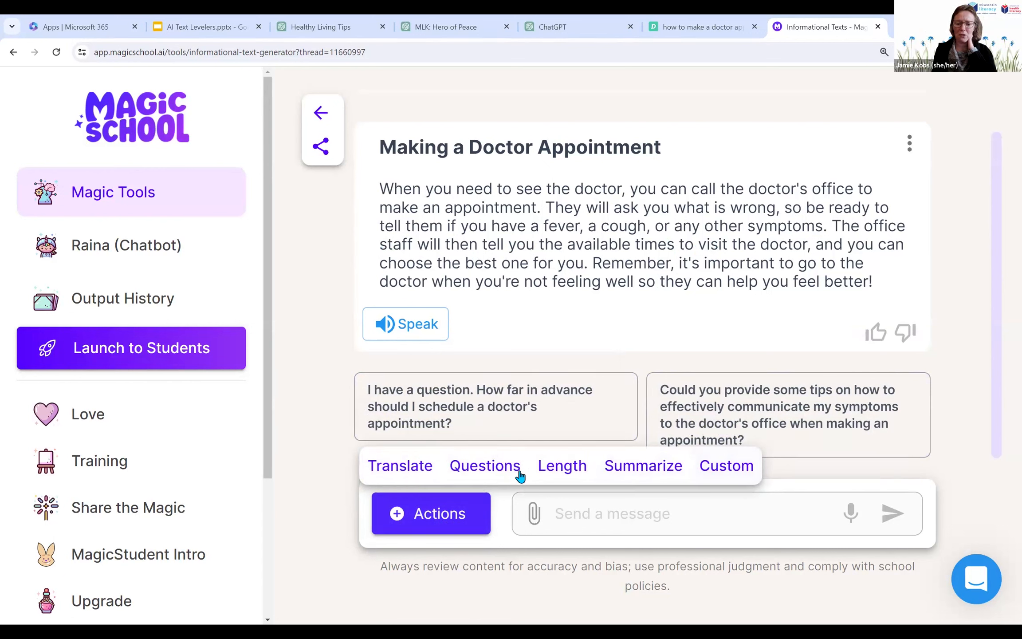
click(481, 475)
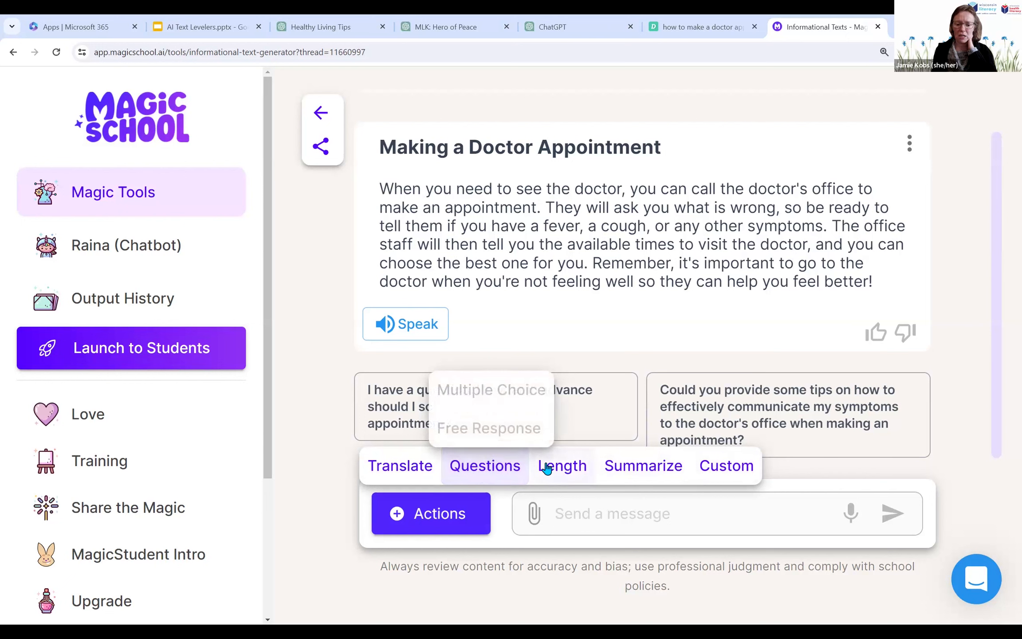
click(405, 464)
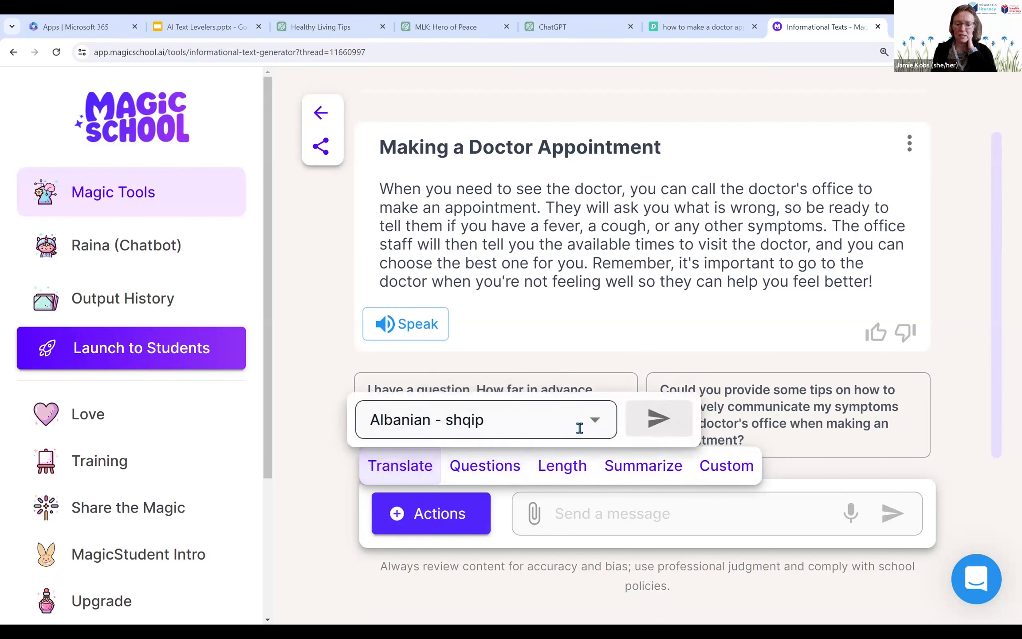
click(595, 420)
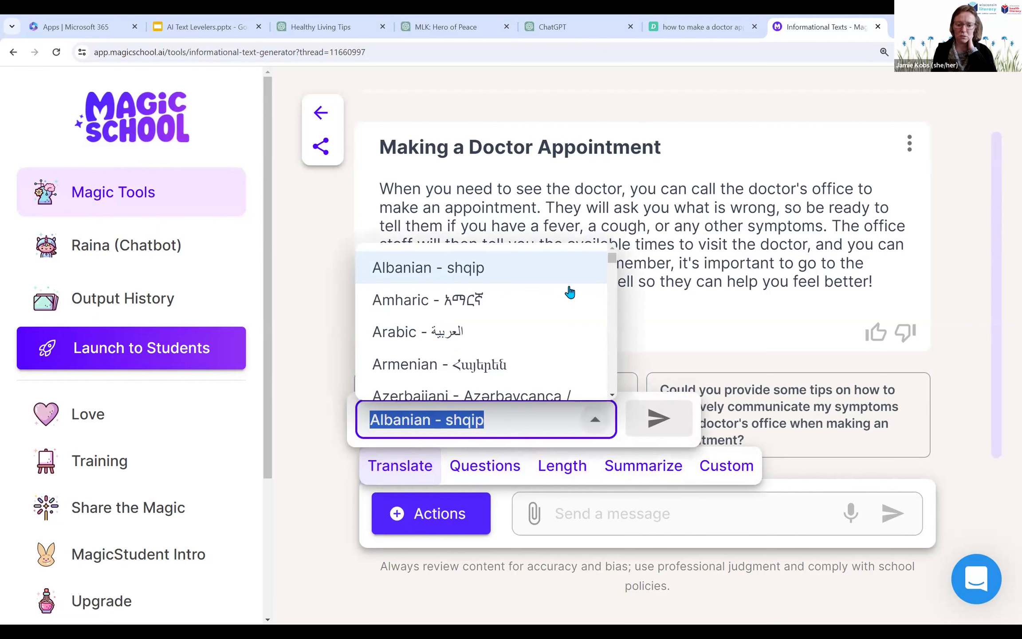
scroll(569, 292, down, 5)
scroll(570, 292, down, 4)
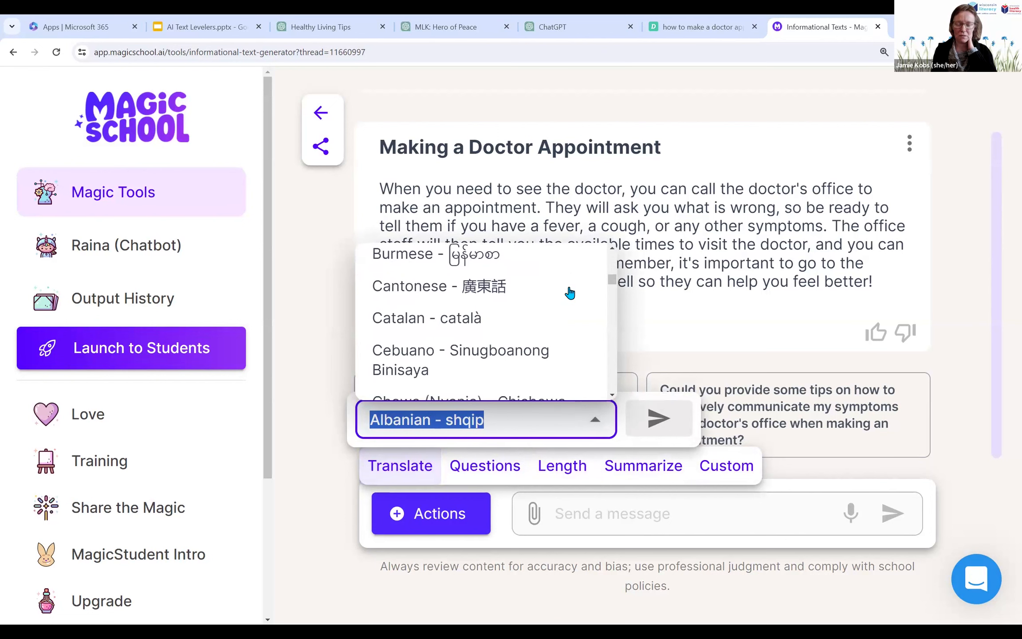
scroll(570, 292, down, 5)
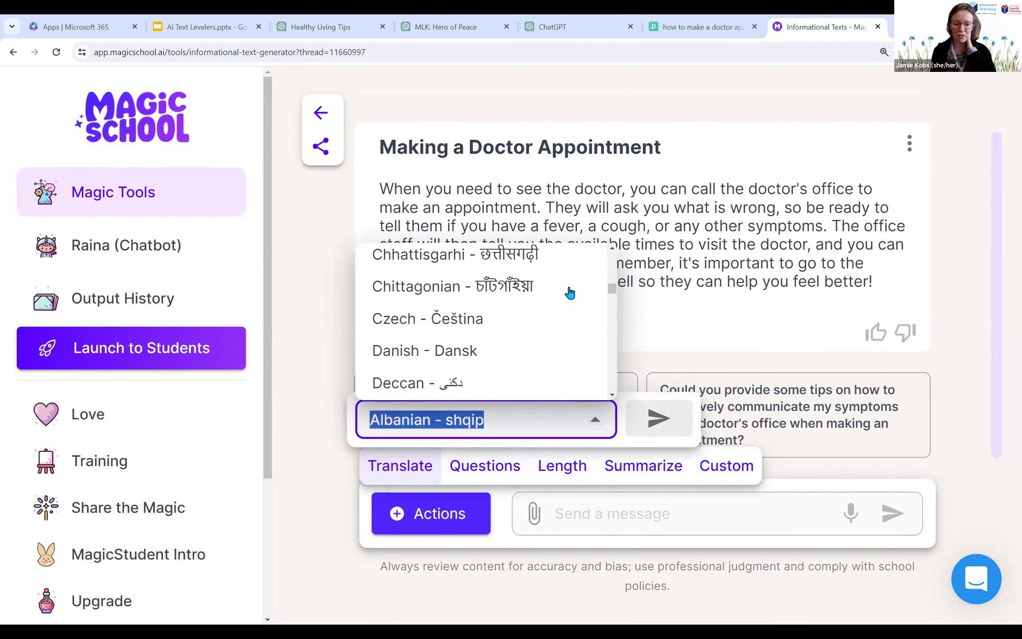
scroll(570, 292, down, 5)
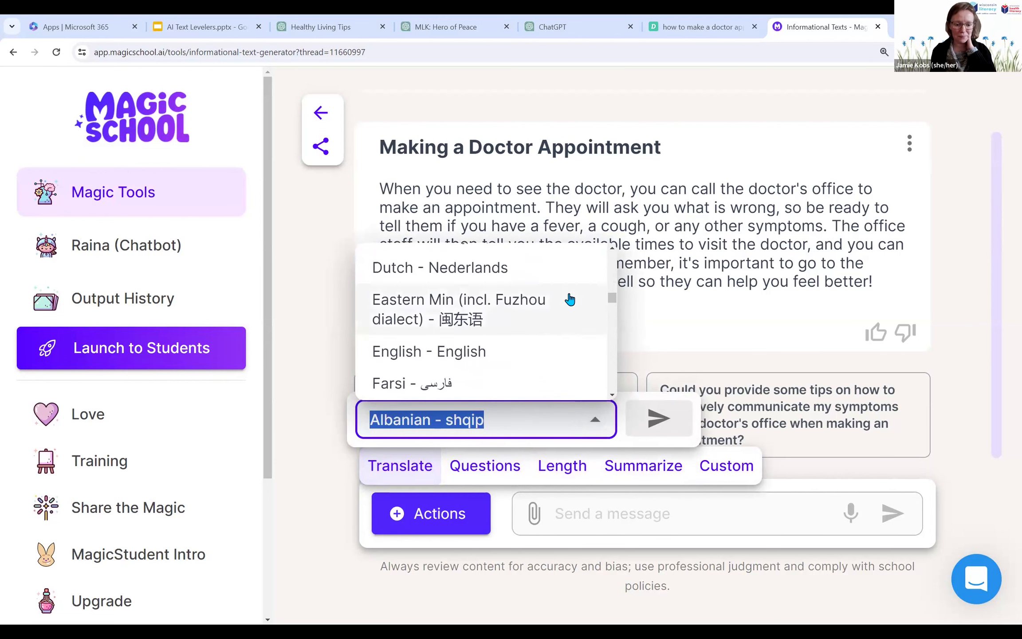
scroll(570, 305, down, 5)
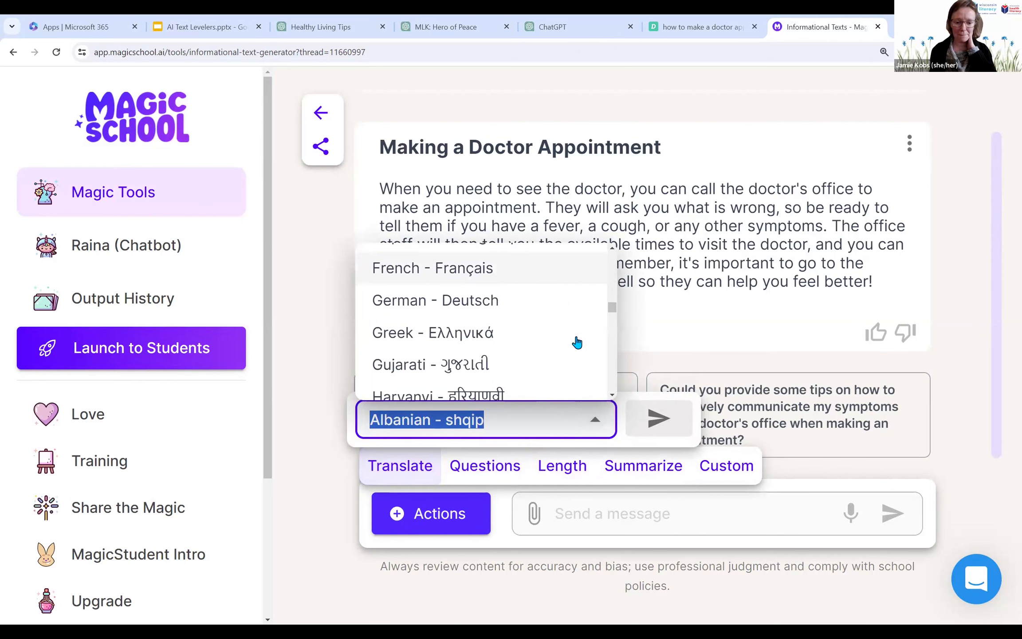
scroll(576, 343, down, 3)
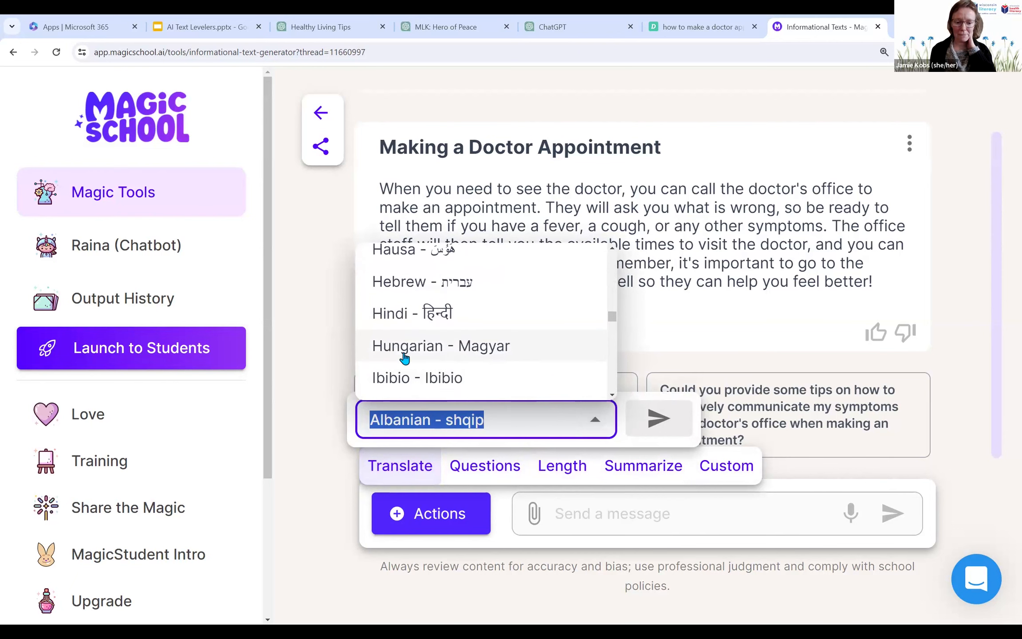
click(309, 391)
click(308, 397)
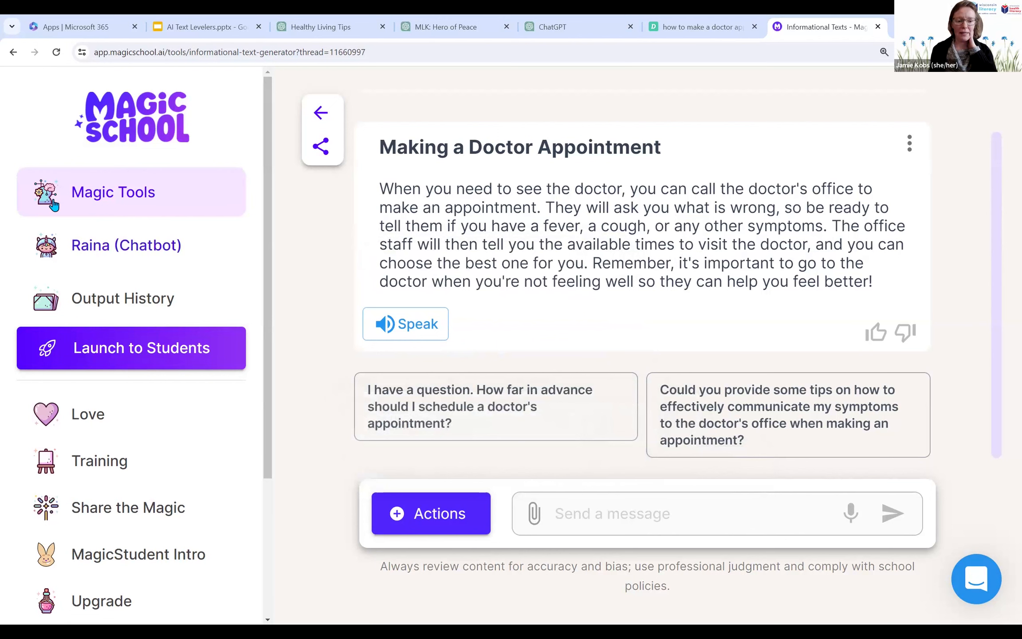
Step: Copy the whole generated doctor appointment paragraph and open the Vocabulary List Generator tool
drag(381, 188, 888, 280)
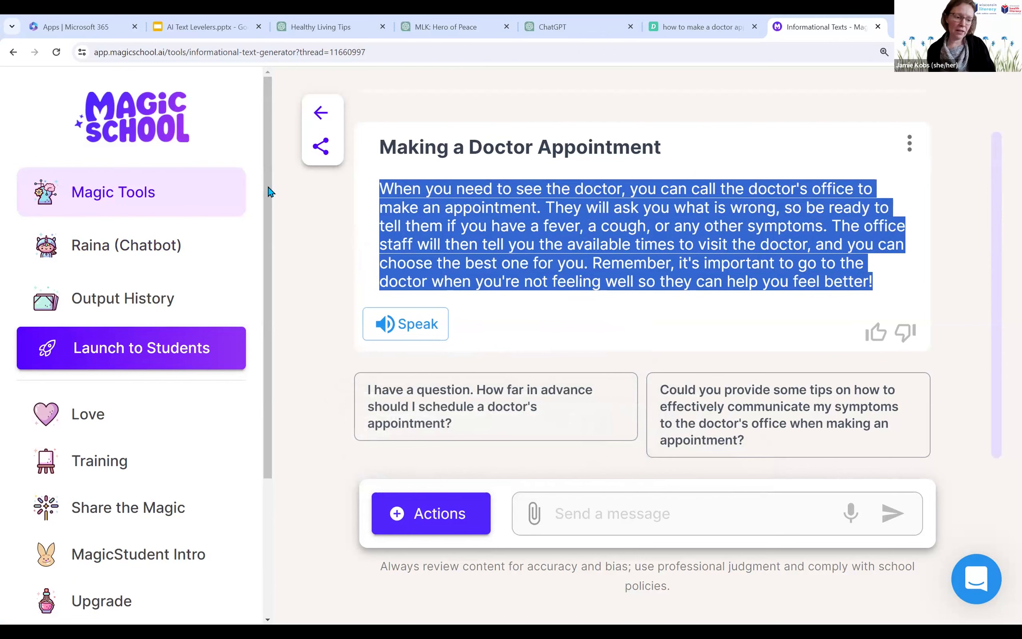
click(59, 196)
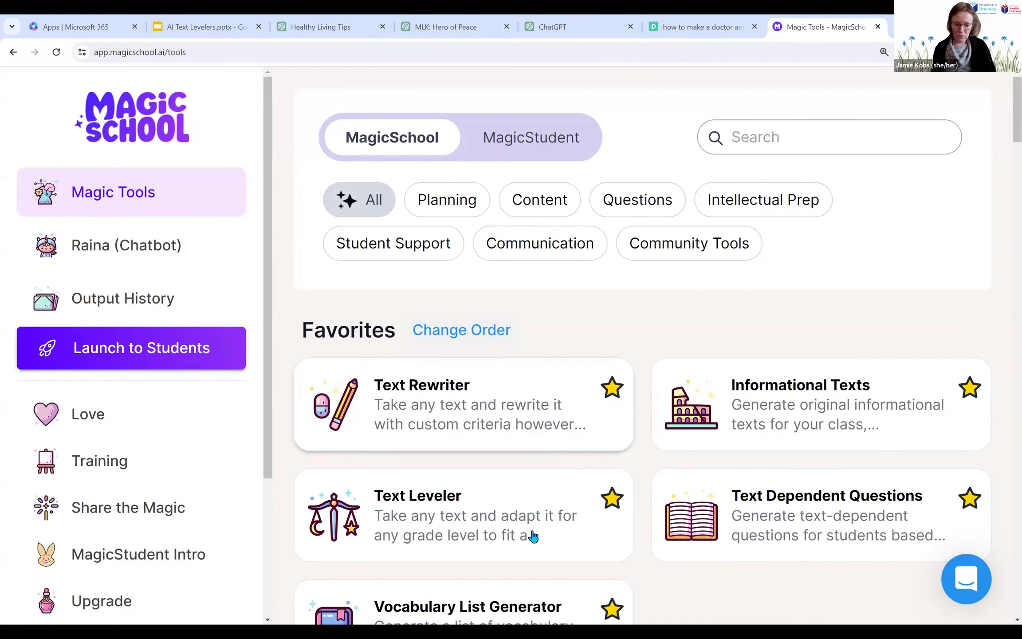
scroll(484, 507, down, 2)
click(483, 507)
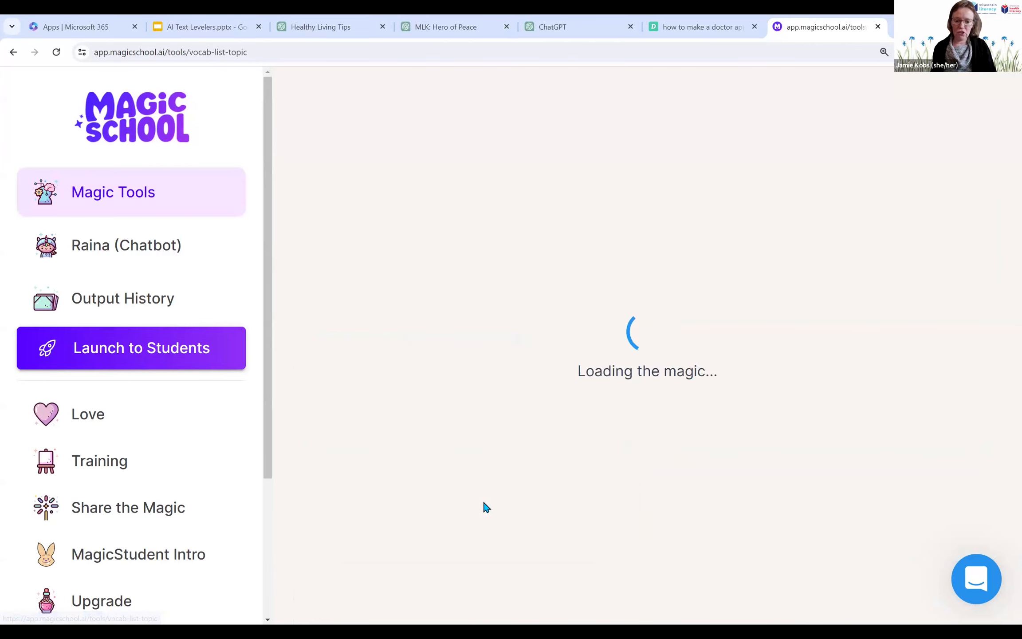
Step: Paste the doctor appointment paragraph as the source text and generate the vocabulary list from it
click(473, 422)
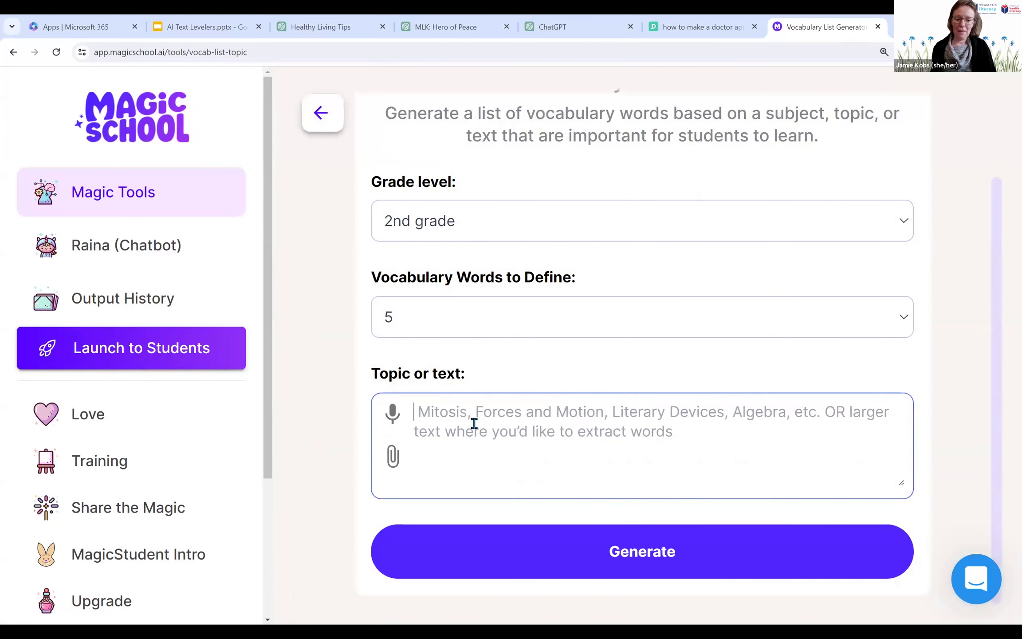
key(ctrl+v)
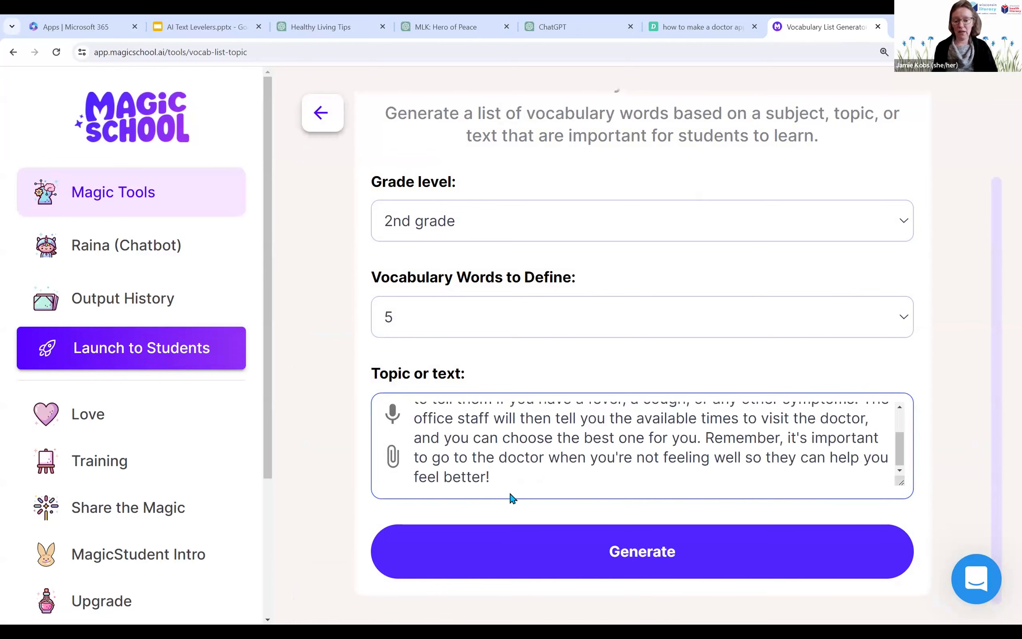
click(562, 556)
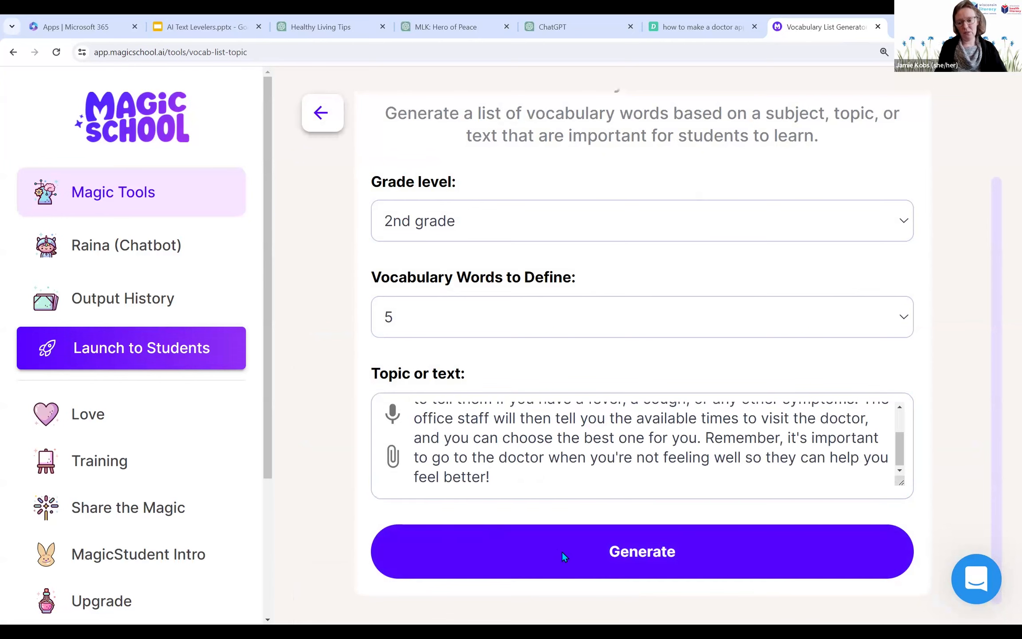